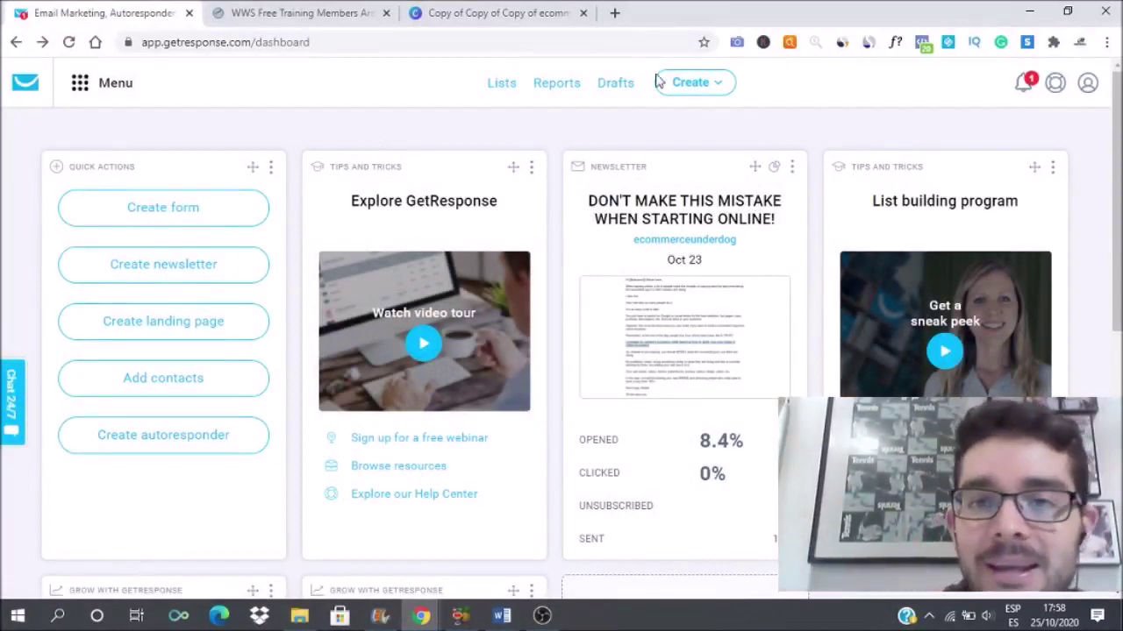
# Start a new newsletter in the Drag-and-Drop Email Editor
pyautogui.click(692, 85)
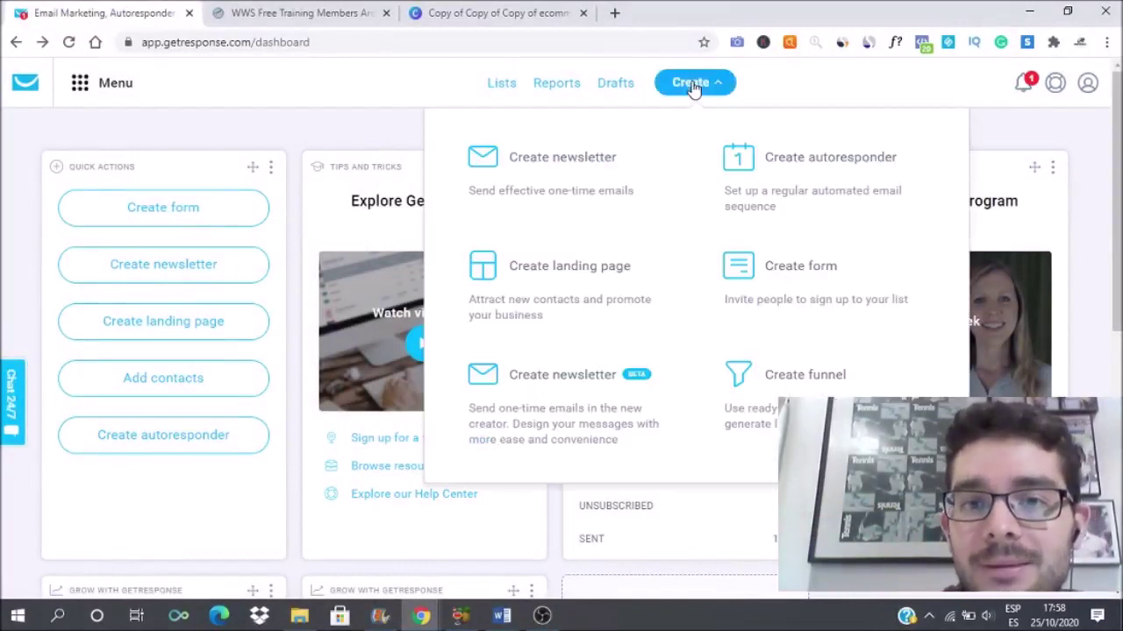
pyautogui.click(564, 181)
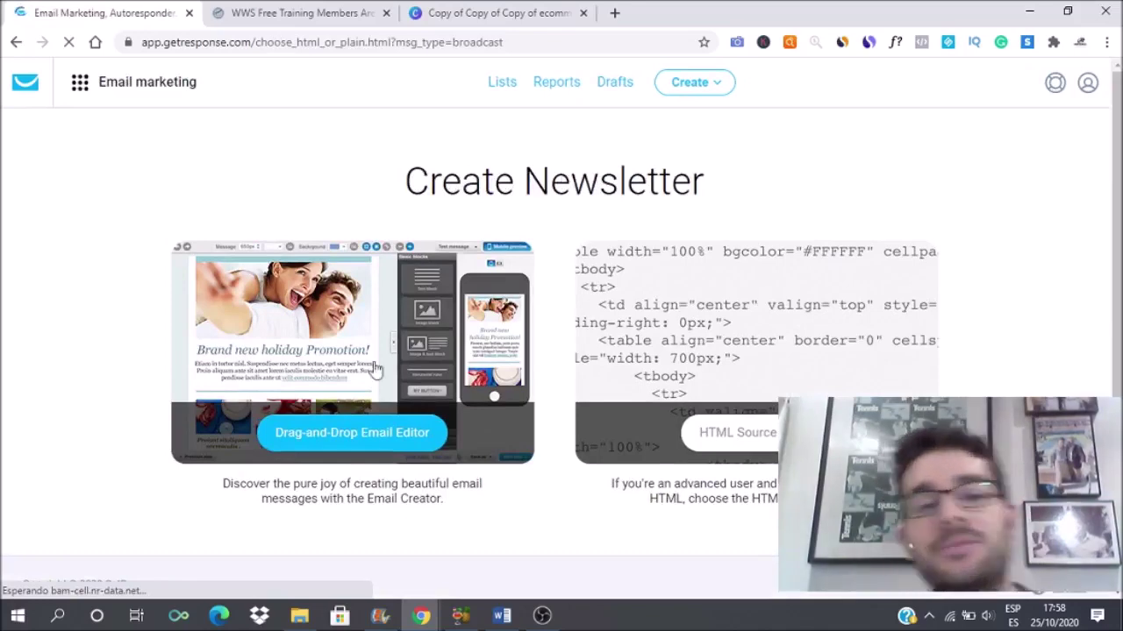
pyautogui.click(331, 434)
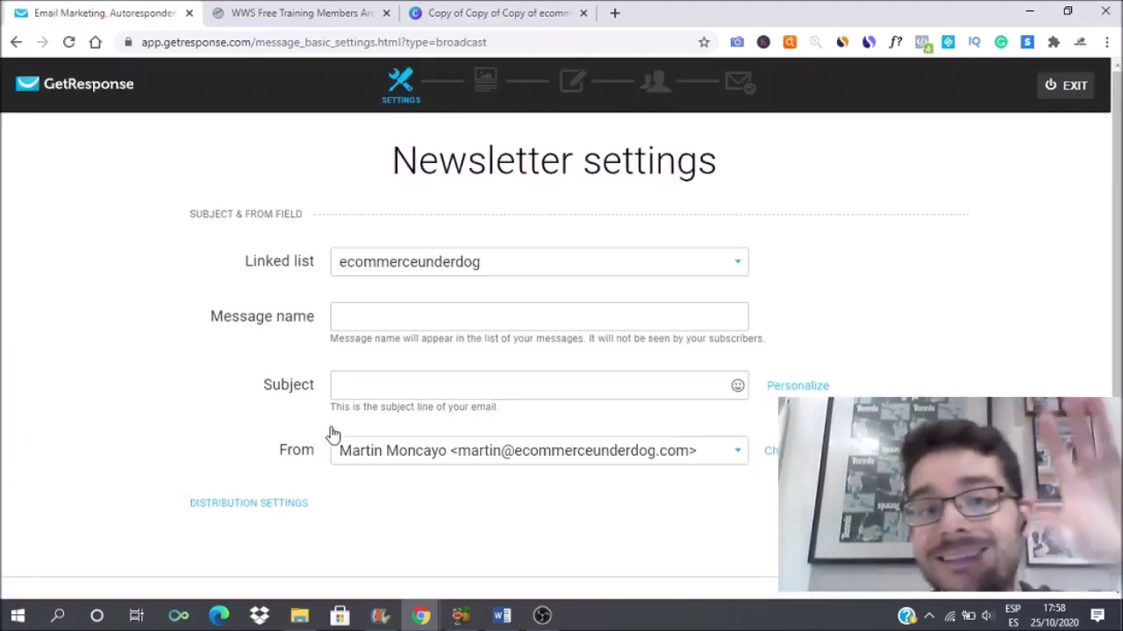
pyautogui.scroll(-1, 1117, 263)
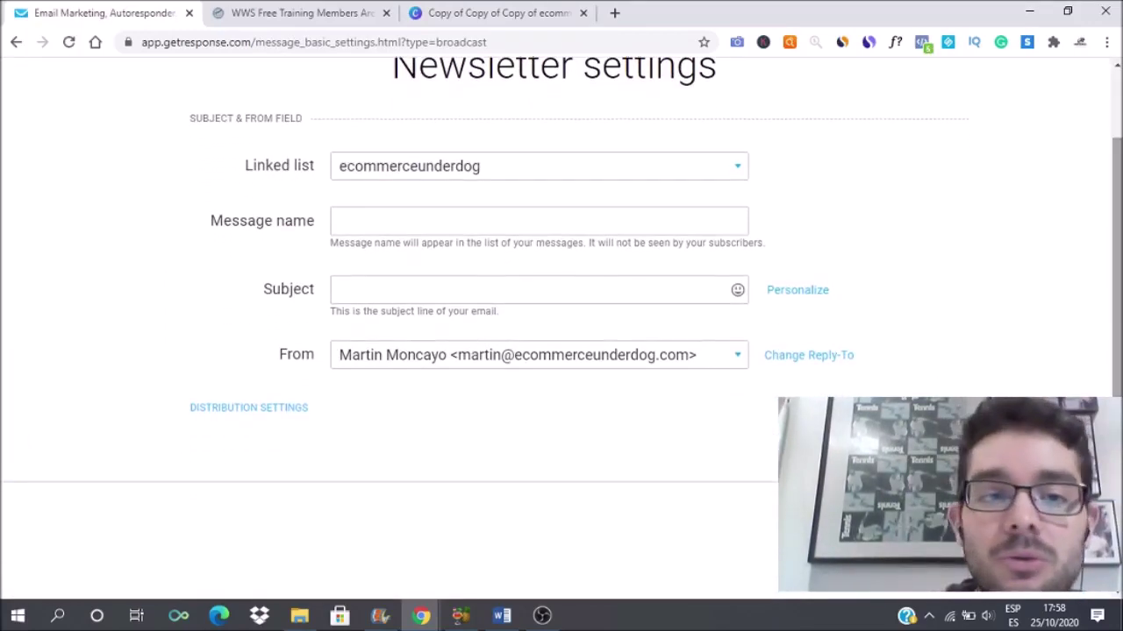
# Set both message name and subject to 'Free affiliate marketing training'
pyautogui.click(483, 216)
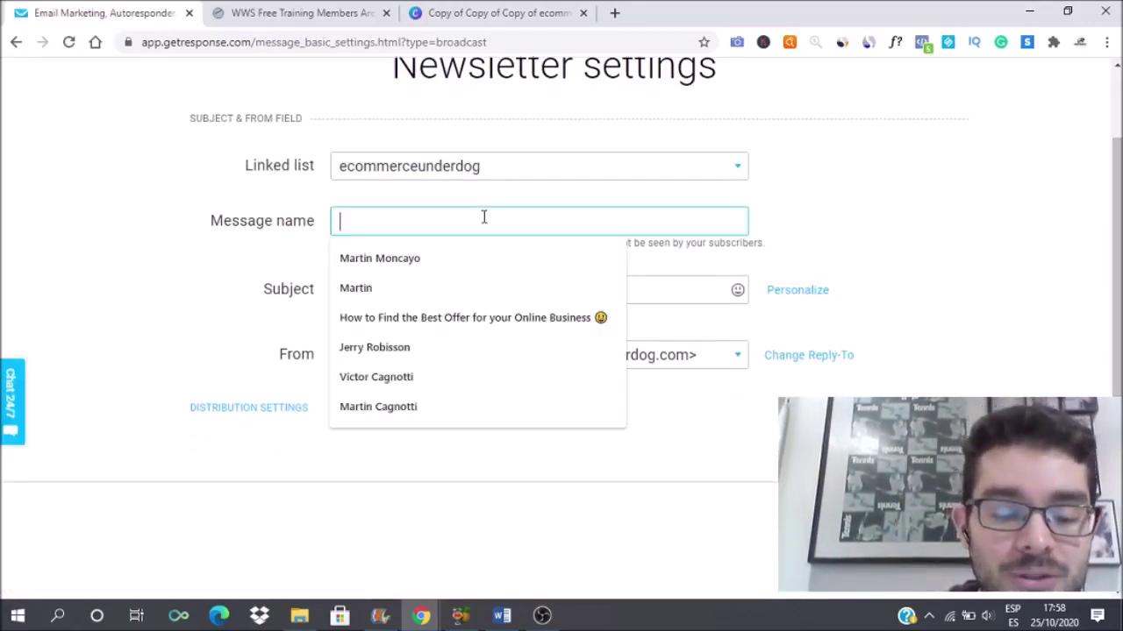
pyautogui.write('Free affiliate marketing training')
pyautogui.click(584, 292)
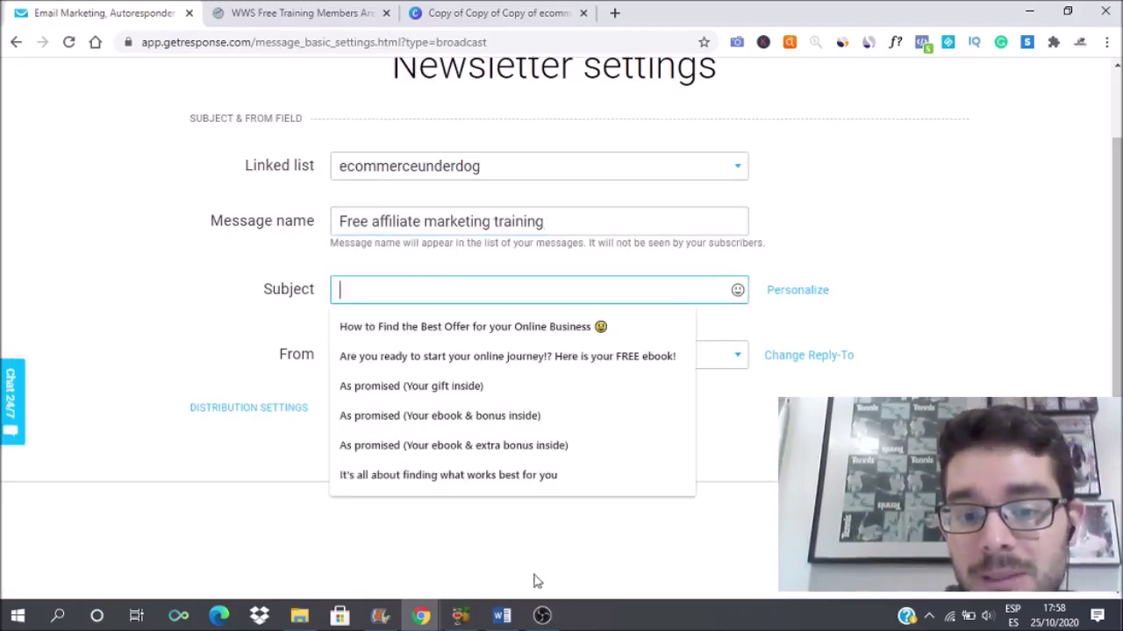
pyautogui.click(502, 616)
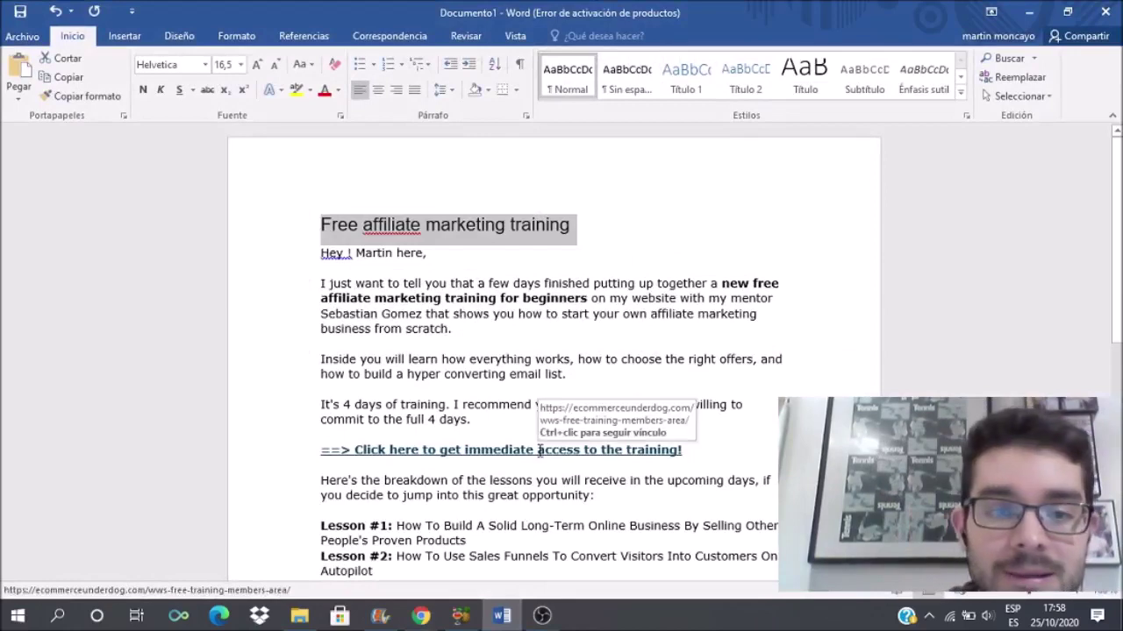
pyautogui.click(422, 617)
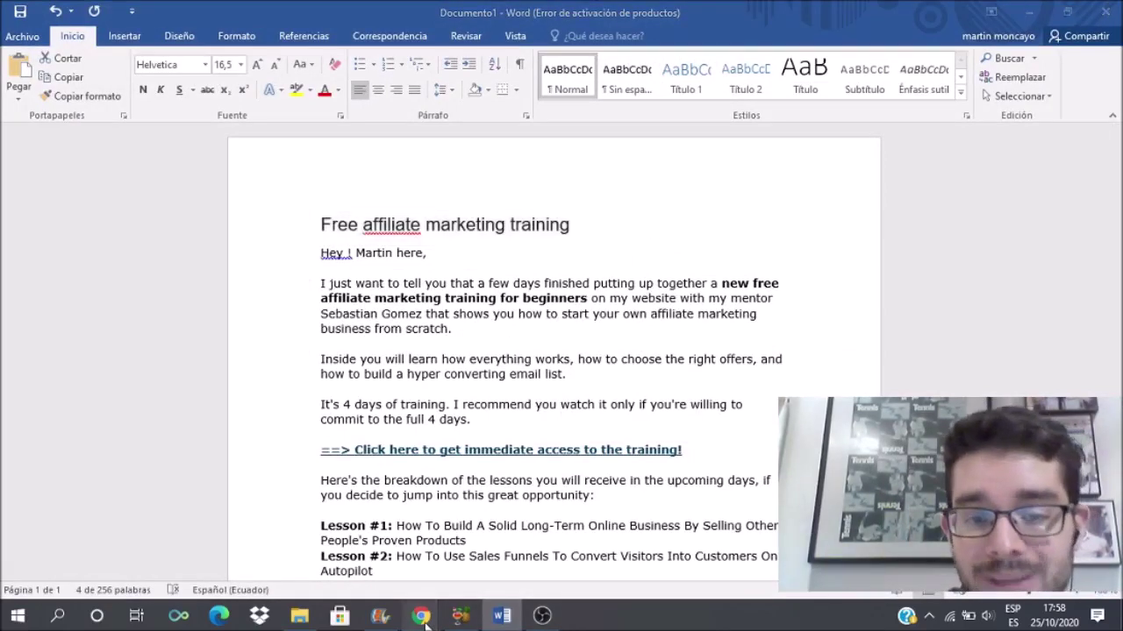
pyautogui.click(520, 558)
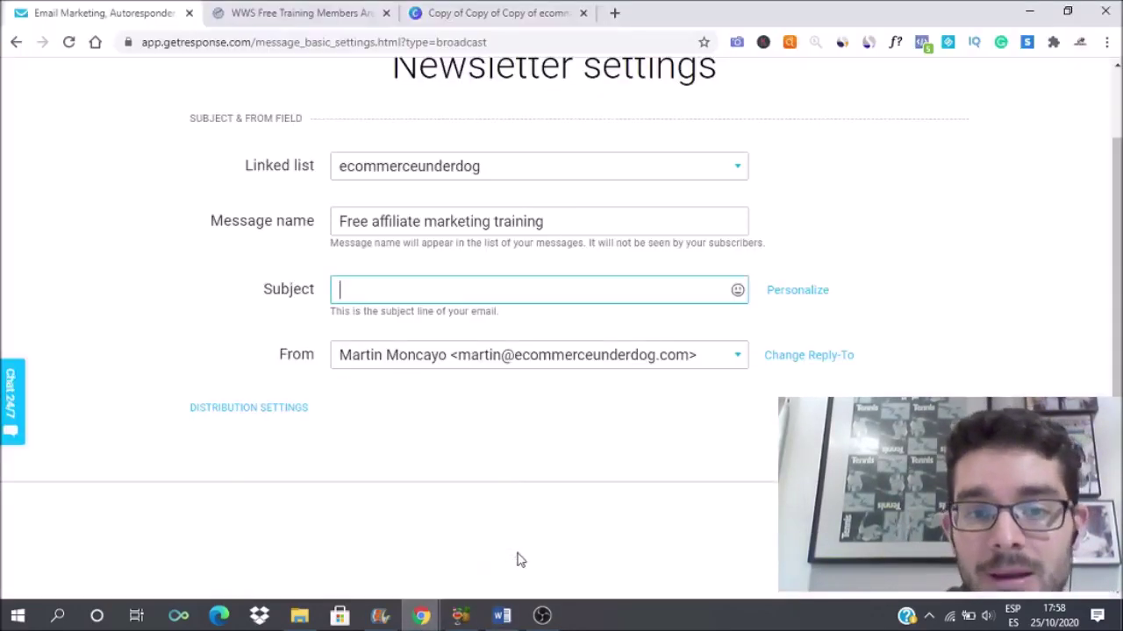
pyautogui.click(468, 293)
pyautogui.write('Free affiliate marketing training')
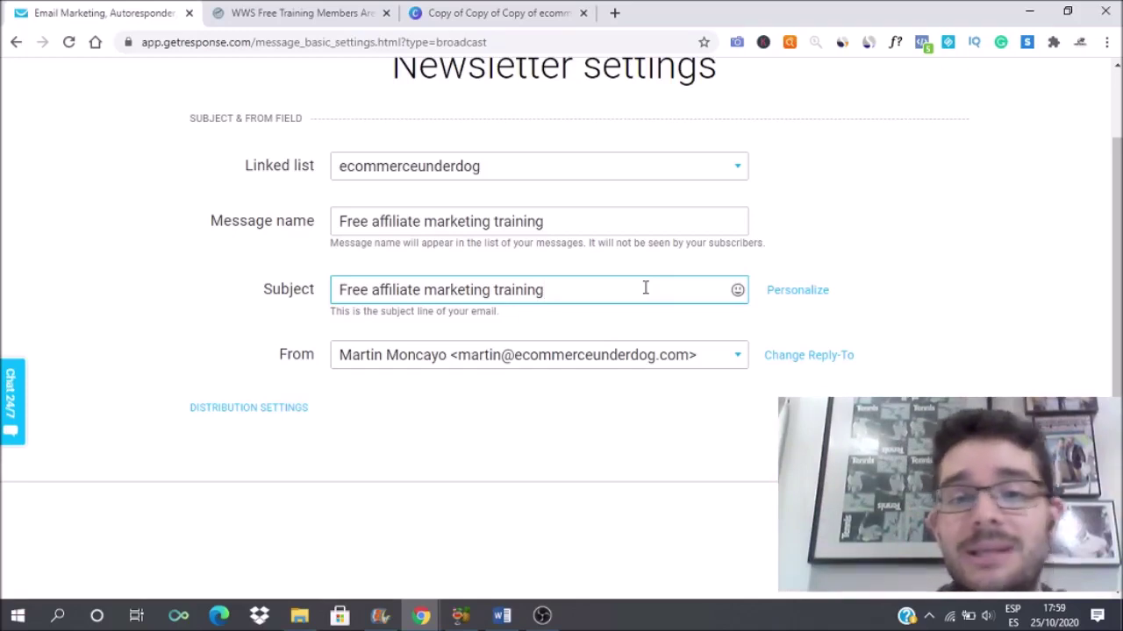
pyautogui.scroll(-1, 562, 263)
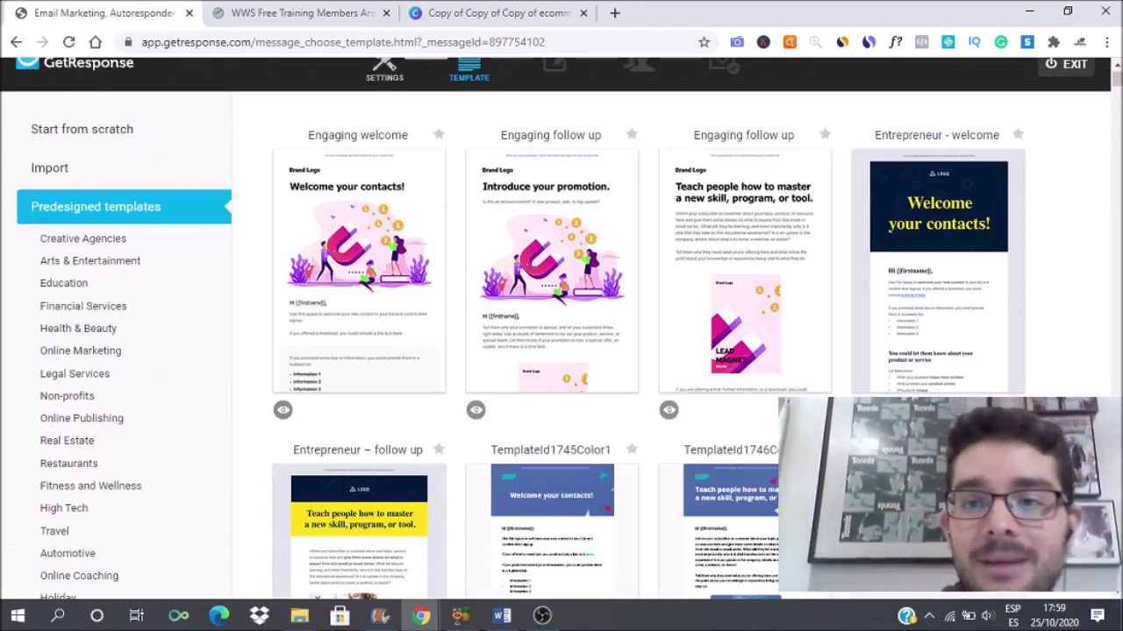
# Choose Start from scratch and use the Blank template for the newsletter
pyautogui.scroll(-15, 561, 333)
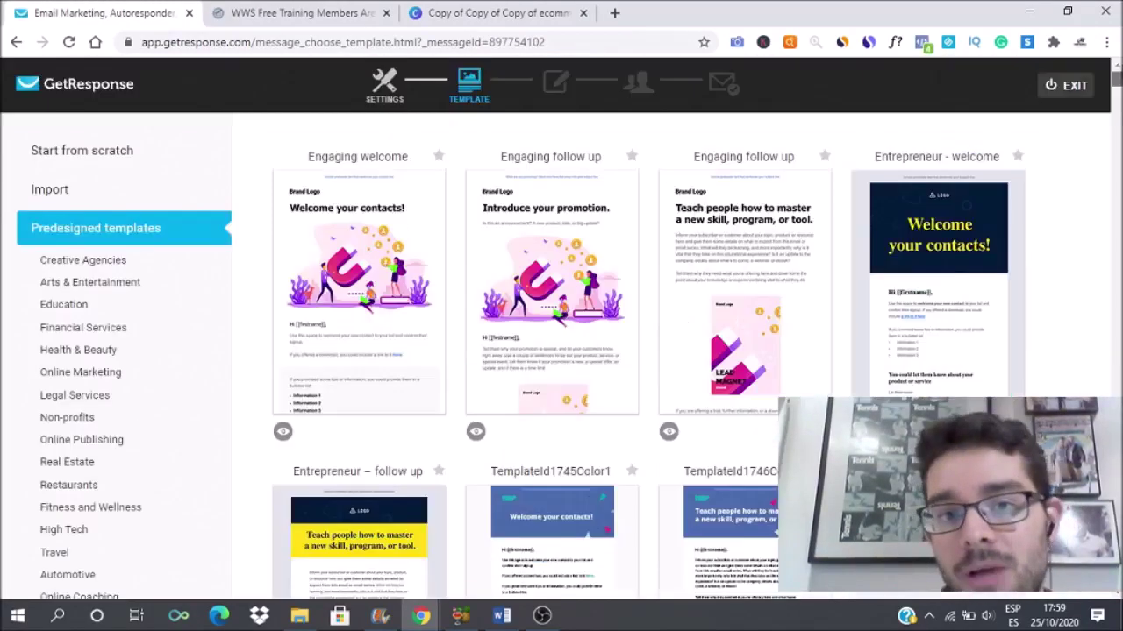
pyautogui.scroll(-15, 561, 334)
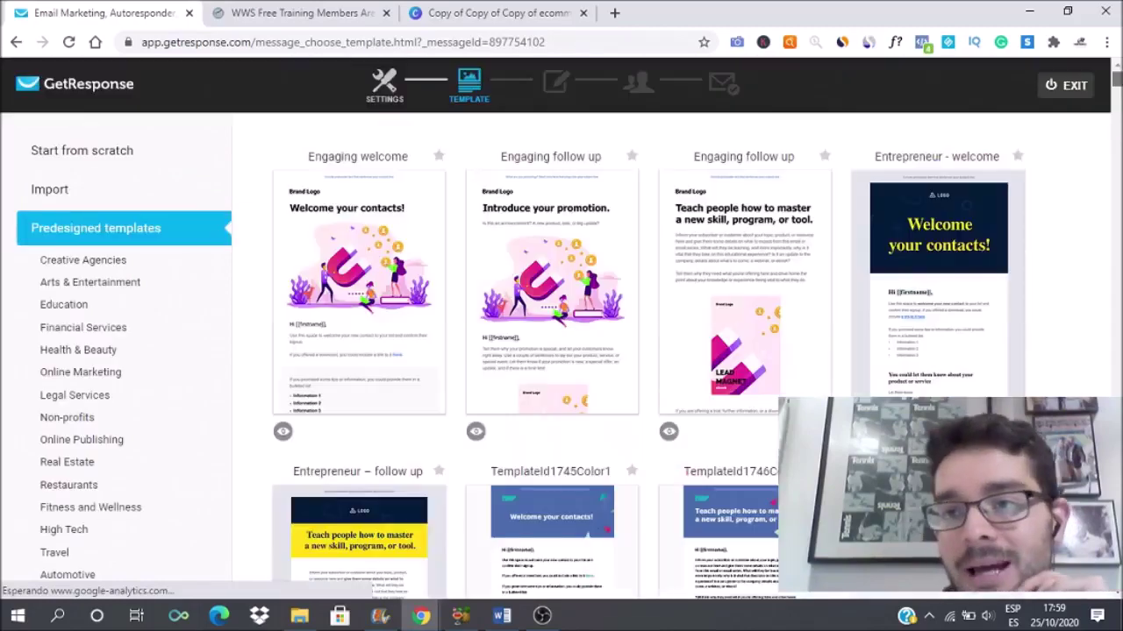
pyautogui.click(114, 156)
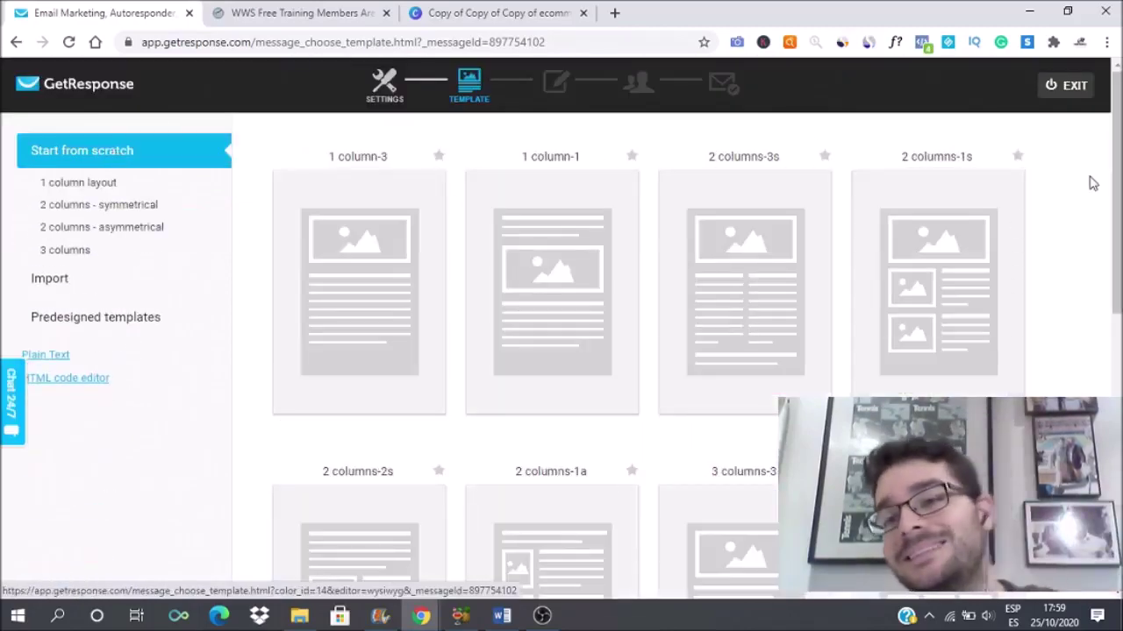
pyautogui.scroll(-1, 561, 333)
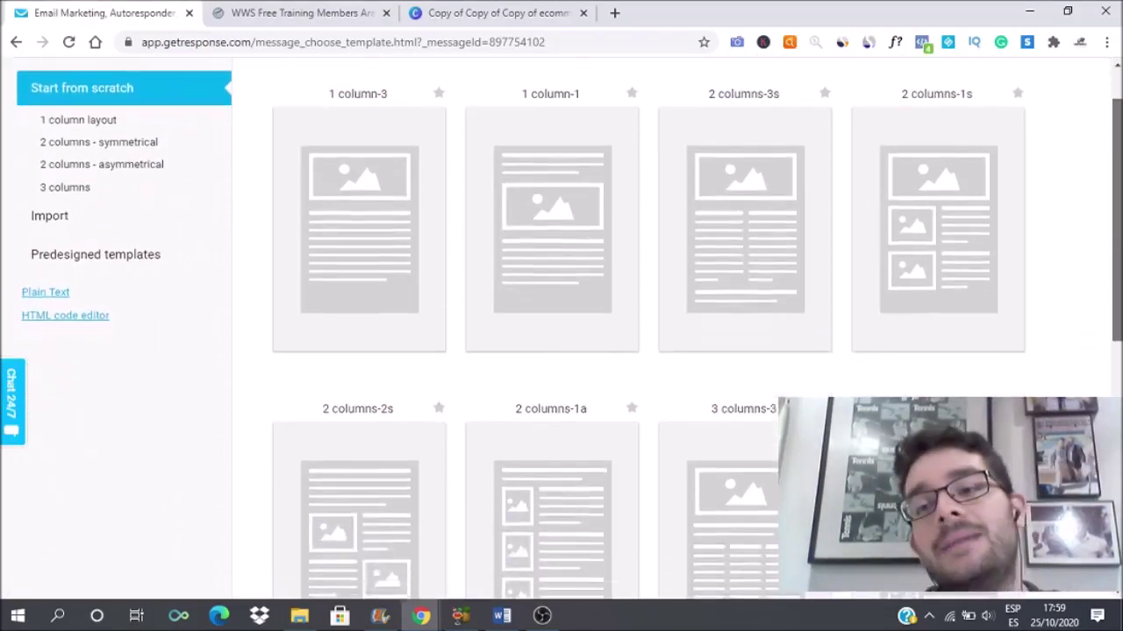
pyautogui.scroll(-5, 746, 484)
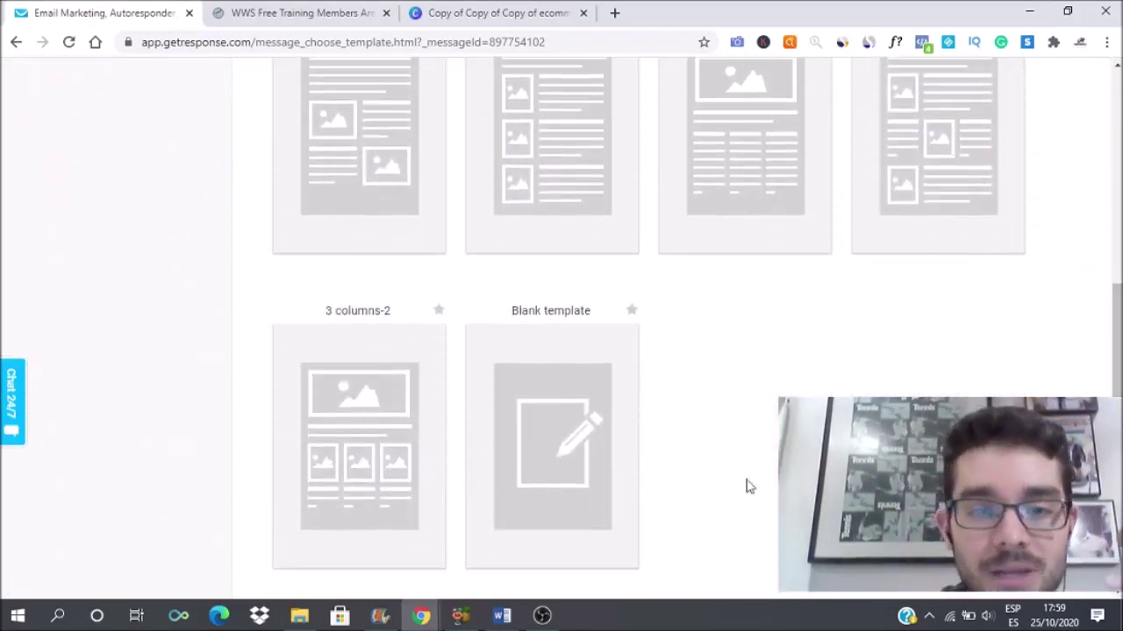
pyautogui.click(568, 452)
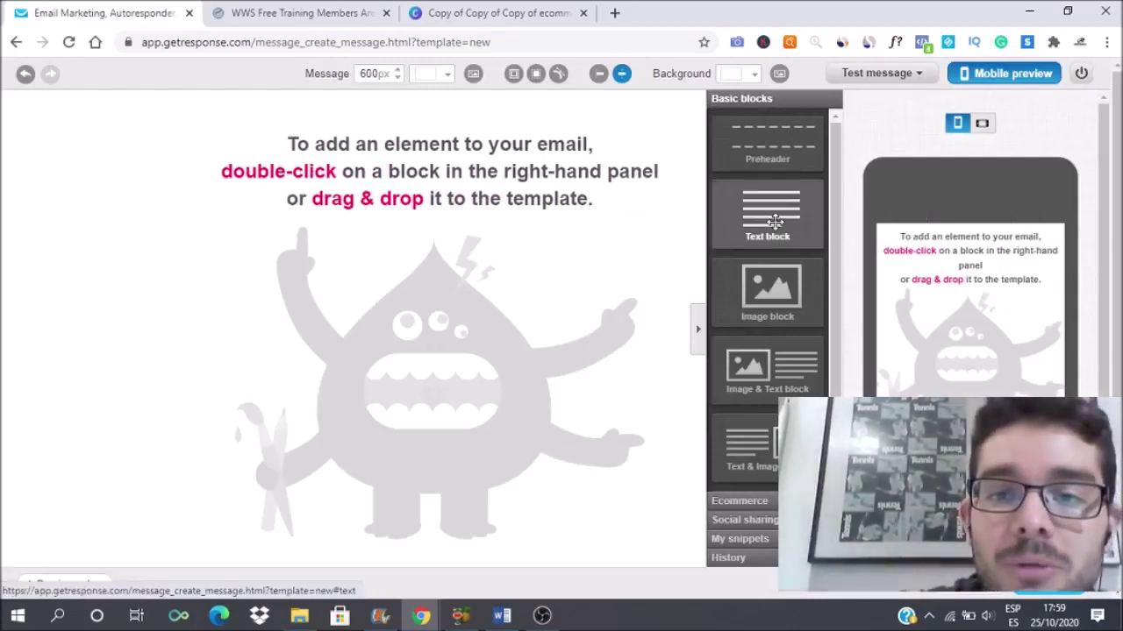
# Add a Text block to the email, clear its placeholder paragraph, and bring up the Word draft
pyautogui.moveTo(772, 223); pyautogui.dragTo(554, 166)
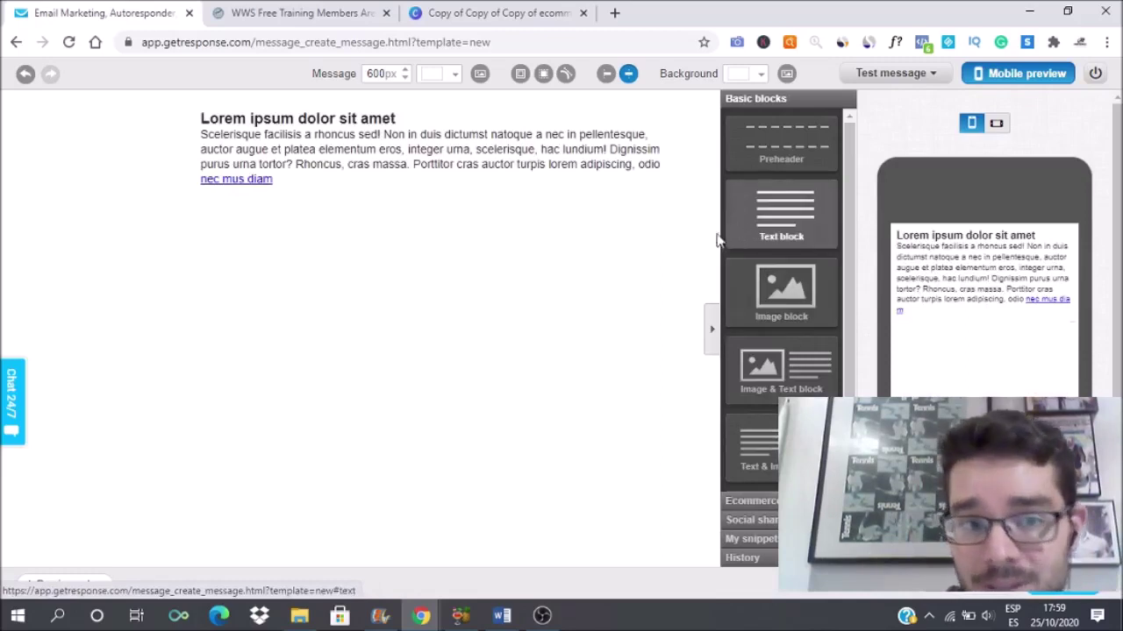
pyautogui.doubleClick(335, 149)
pyautogui.click(335, 143)
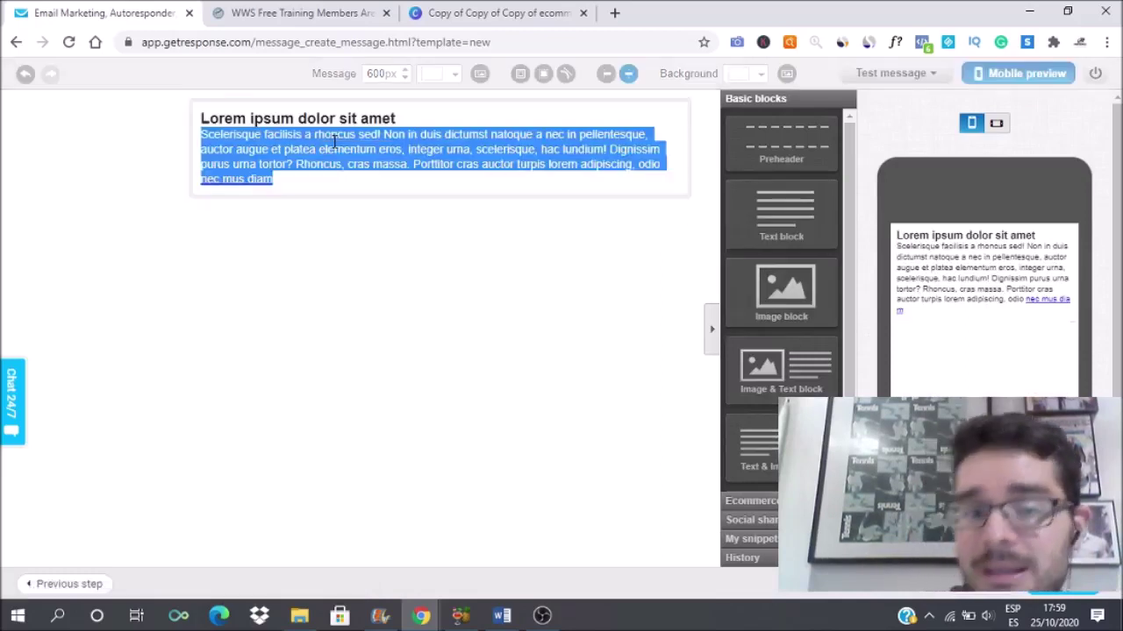
pyautogui.press('BackSpace')
pyautogui.press('BackSpace')
pyautogui.press('BackSpace')
pyautogui.press('BackSpace')
pyautogui.press('BackSpace')
pyautogui.press('BackSpace')
pyautogui.press('BackSpace')
pyautogui.press('BackSpace')
pyautogui.press('BackSpace')
pyautogui.press('BackSpace')
pyautogui.press('BackSpace')
pyautogui.press('BackSpace')
pyautogui.press('BackSpace')
pyautogui.press('BackSpace')
pyautogui.press('BackSpace')
pyautogui.press('BackSpace')
pyautogui.press('BackSpace')
pyautogui.press('BackSpace')
pyautogui.press('BackSpace')
pyautogui.press('BackSpace')
pyautogui.press('BackSpace')
pyautogui.press('BackSpace')
pyautogui.press('BackSpace')
pyautogui.press('BackSpace')
pyautogui.press('BackSpace')
pyautogui.press('BackSpace')
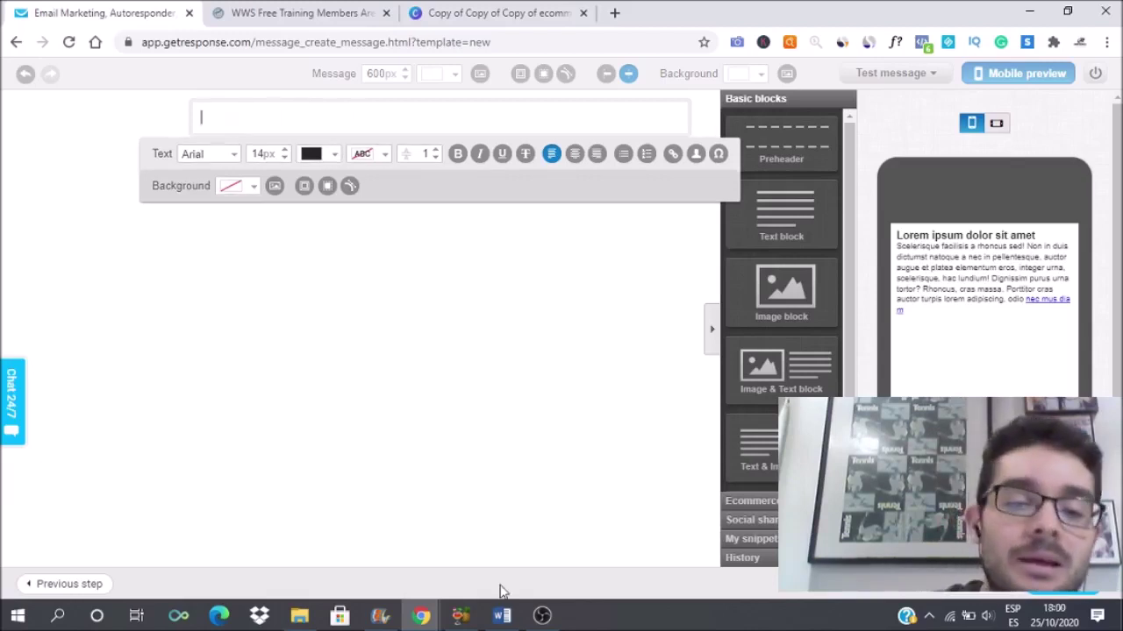
pyautogui.click(501, 616)
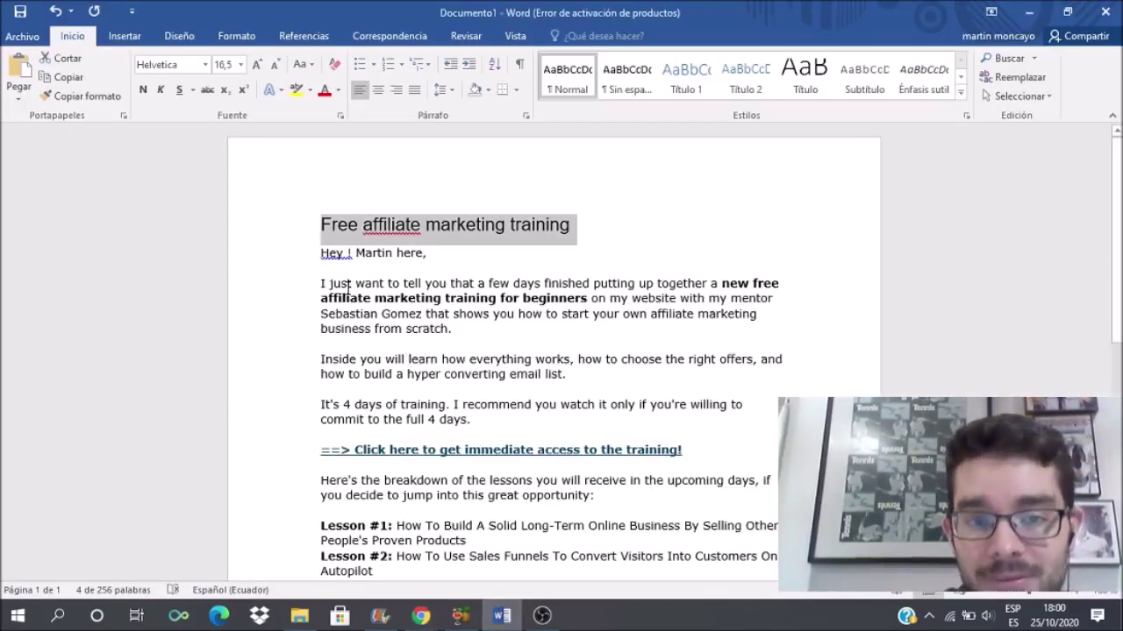
# Copy the Word email body from 'Hey ! Martin here,' through the P.S. line
pyautogui.click(323, 274)
pyautogui.moveTo(319, 252); pyautogui.dragTo(409, 475)
pyautogui.hotkey('ctrl', 'c')
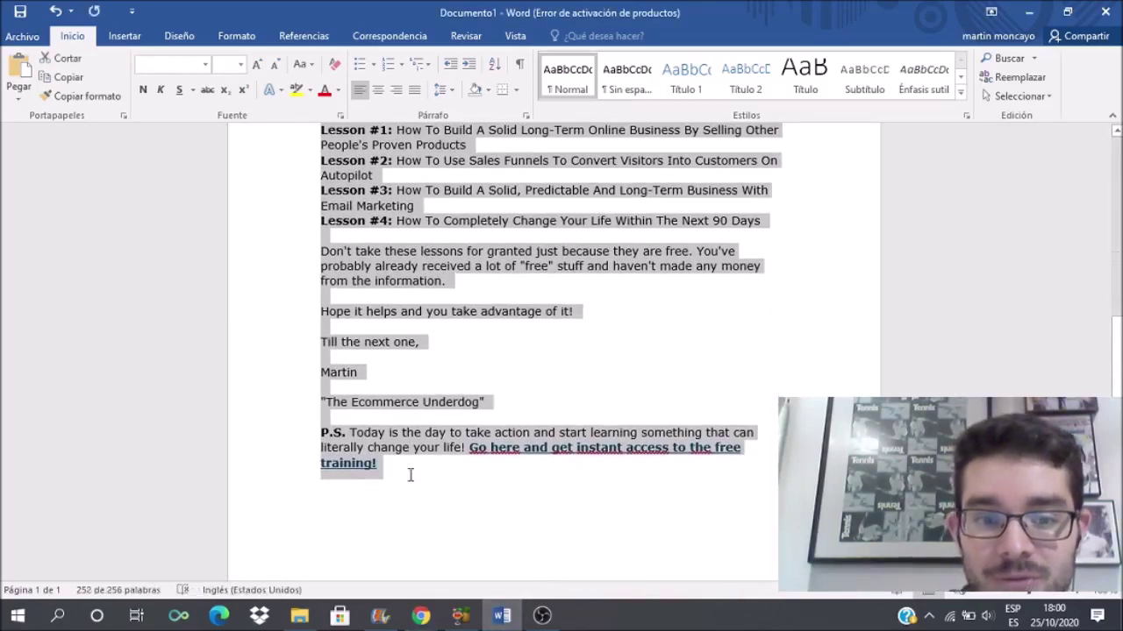
pyautogui.rightClick(396, 450)
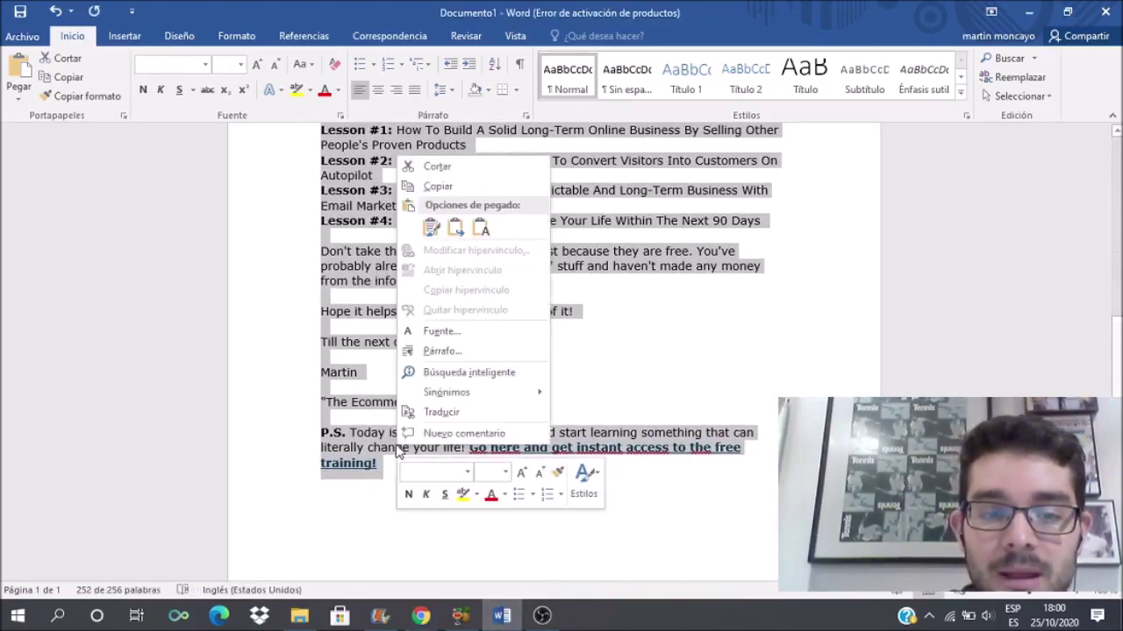
pyautogui.click(458, 188)
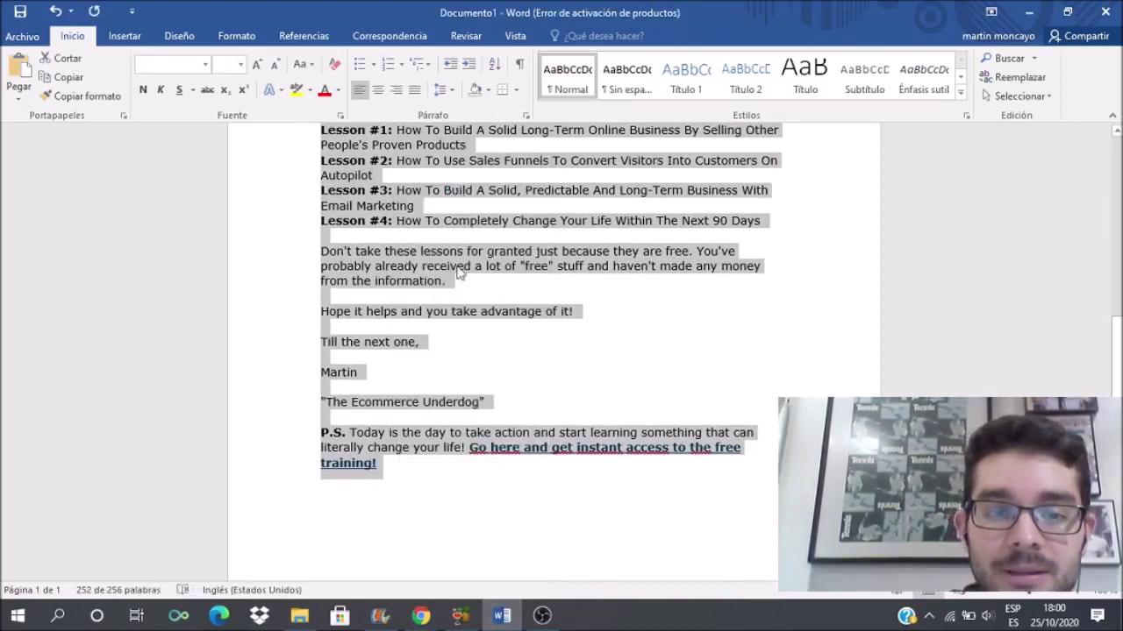
pyautogui.click(422, 616)
pyautogui.click(491, 540)
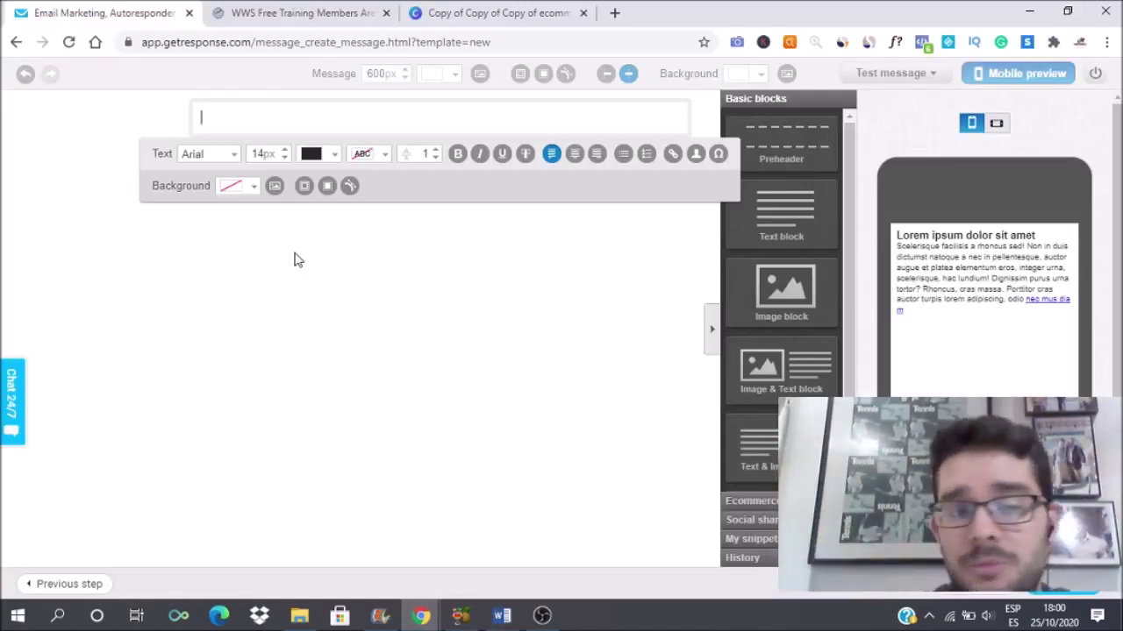
# Paste the email text into the block and select the '==> Click here…' line
pyautogui.hotkey('ctrl', 'v')
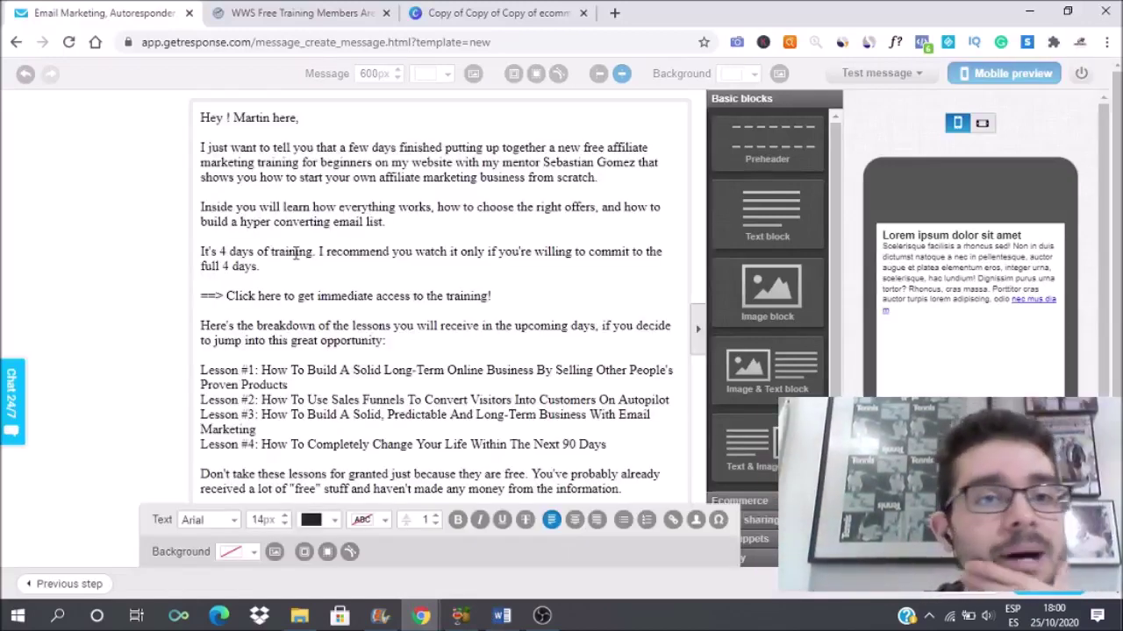
pyautogui.click(227, 121)
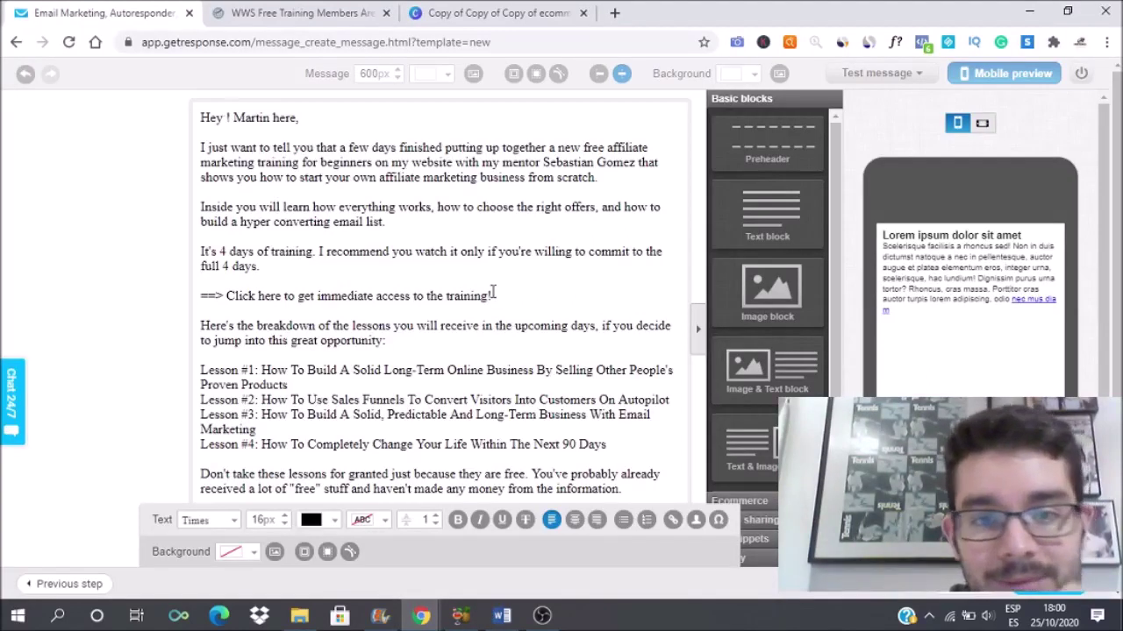
pyautogui.moveTo(497, 296); pyautogui.dragTo(195, 295)
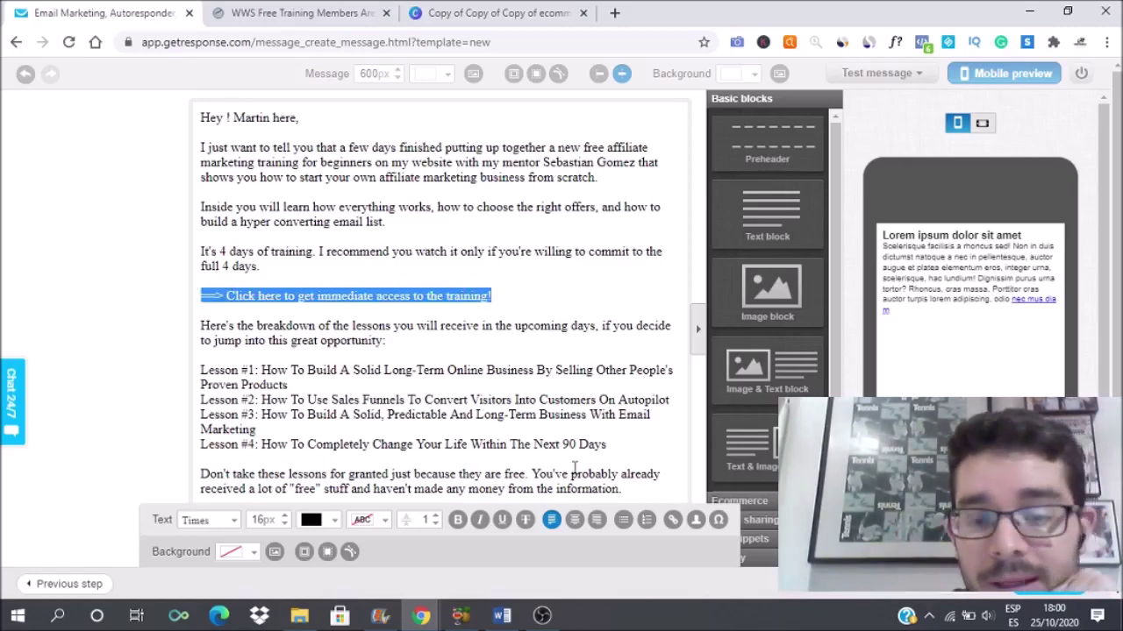
# Link that line to the ecommerceunderdog.com training registration page and make it bold
pyautogui.click(672, 520)
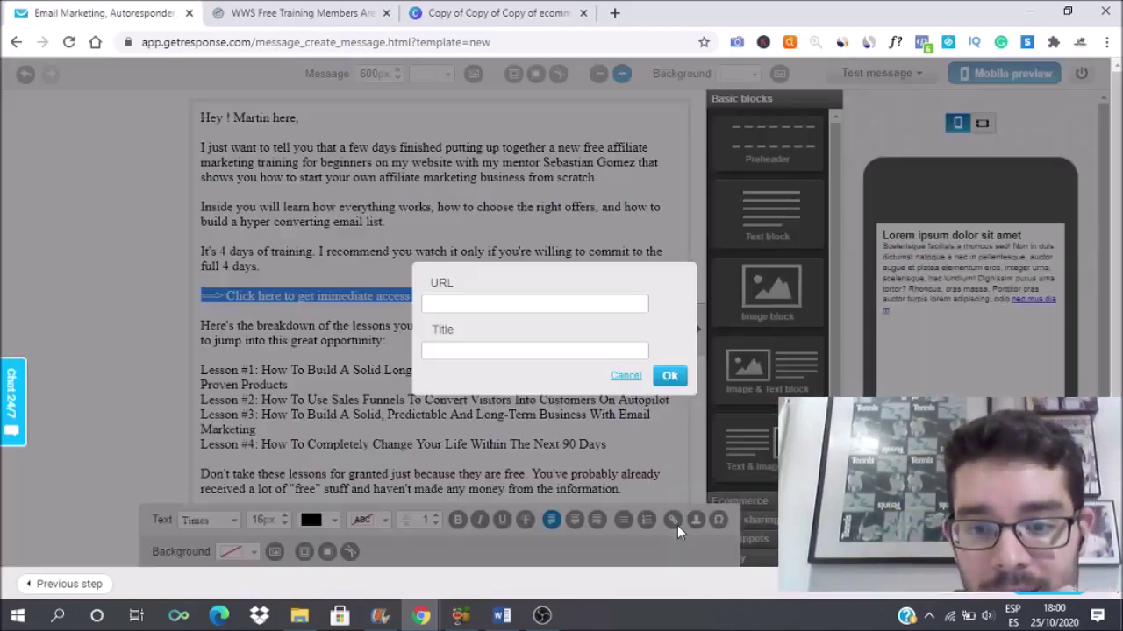
pyautogui.click(516, 305)
pyautogui.click(303, 13)
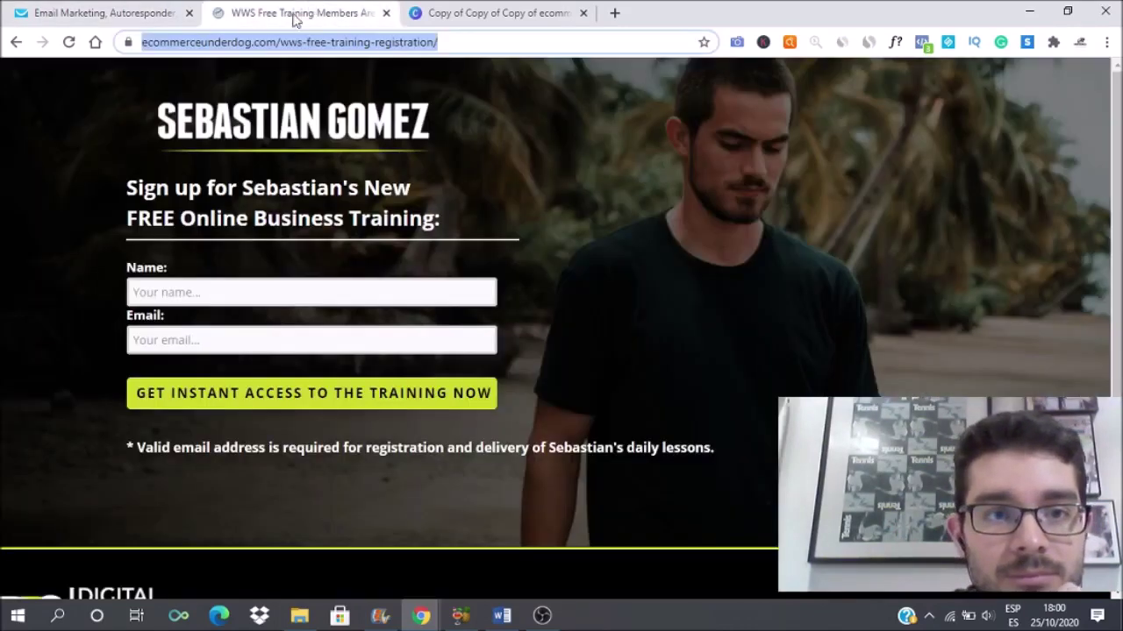
pyautogui.rightClick(281, 44)
pyautogui.click(321, 125)
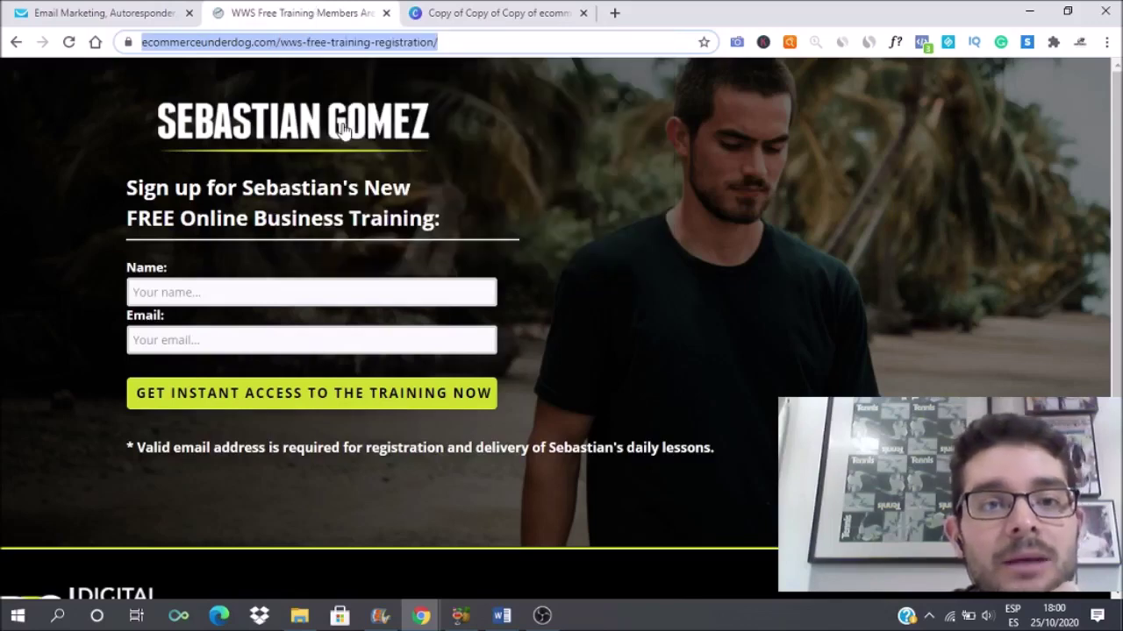
pyautogui.click(123, 15)
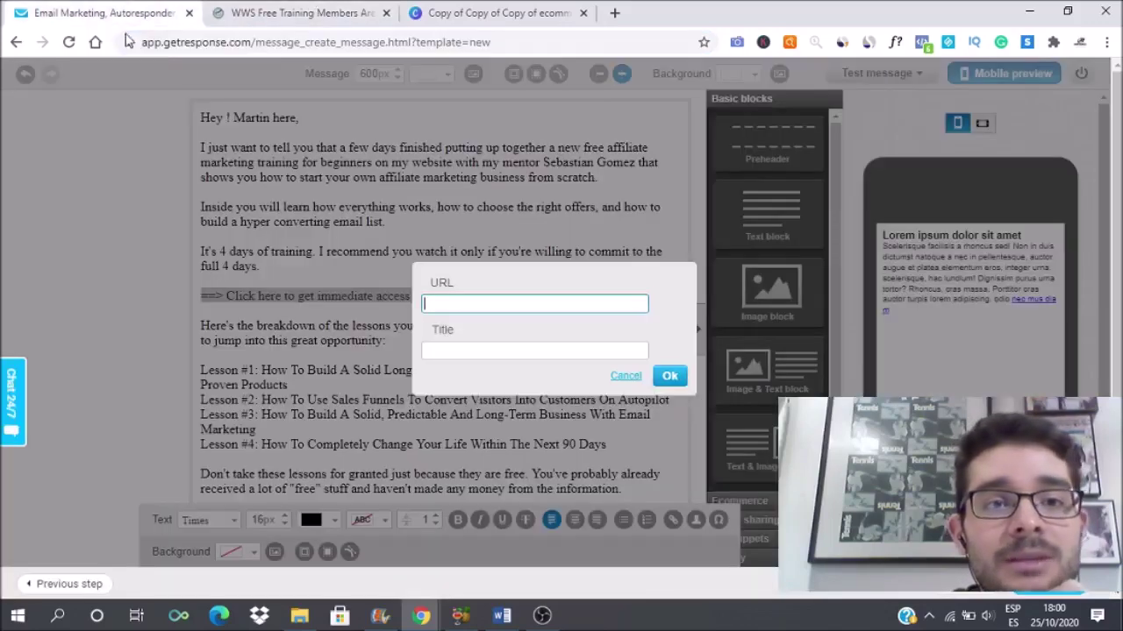
pyautogui.click(463, 305)
pyautogui.write('https://ecommerceunderdog.com/wws-free-training-registration')
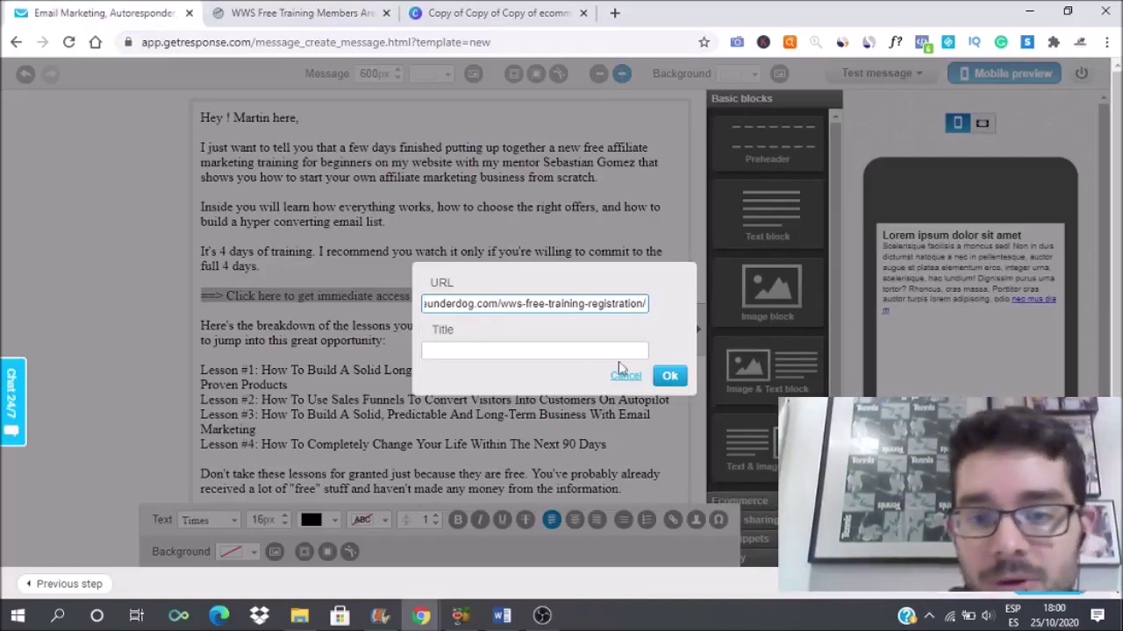
pyautogui.click(670, 374)
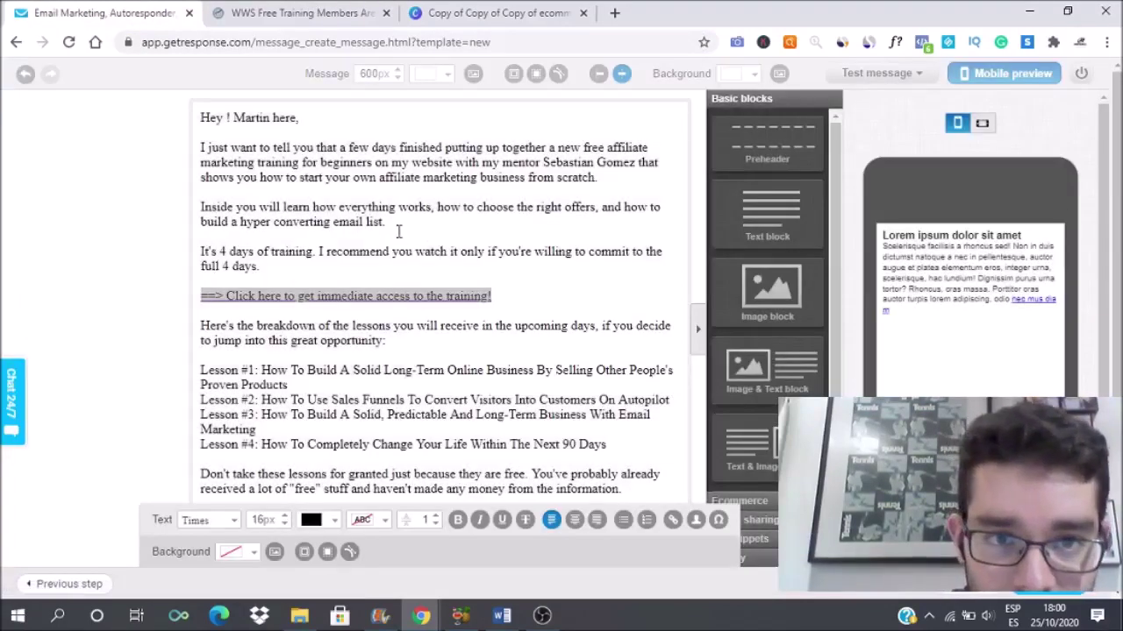
pyautogui.click(457, 520)
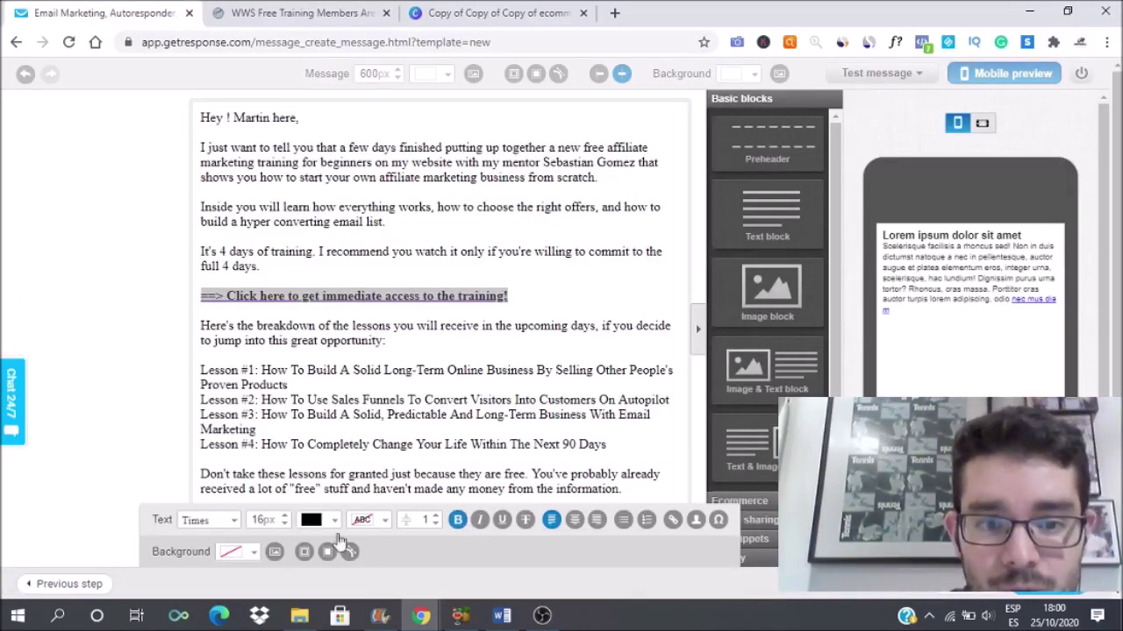
# Colour the training link line with the Canva brand hex #004160
pyautogui.click(321, 520)
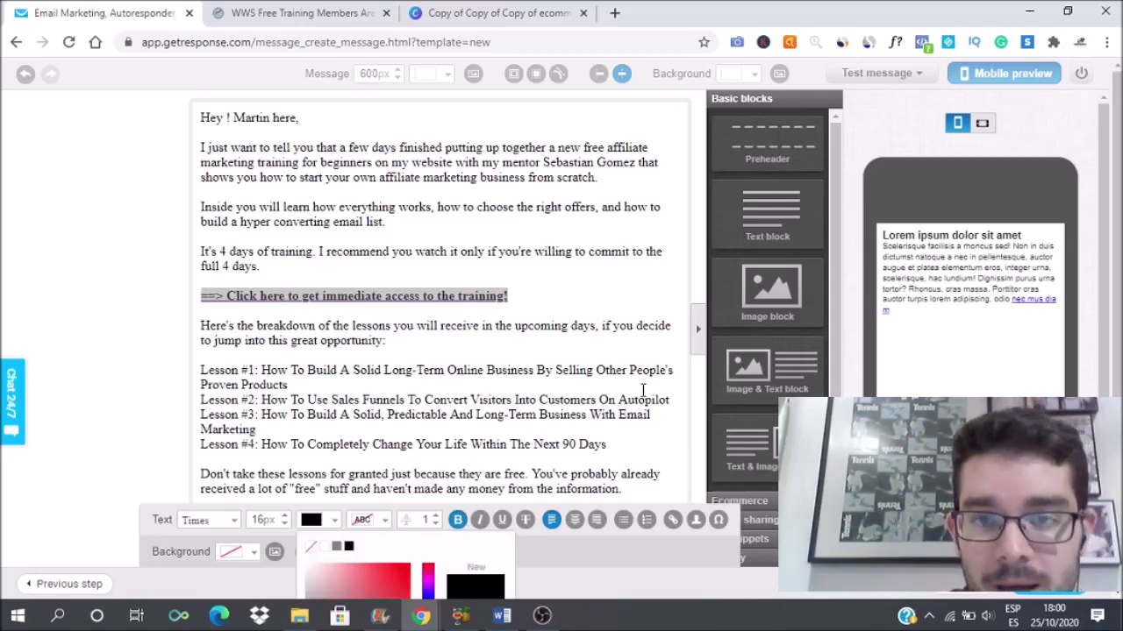
pyautogui.click(496, 13)
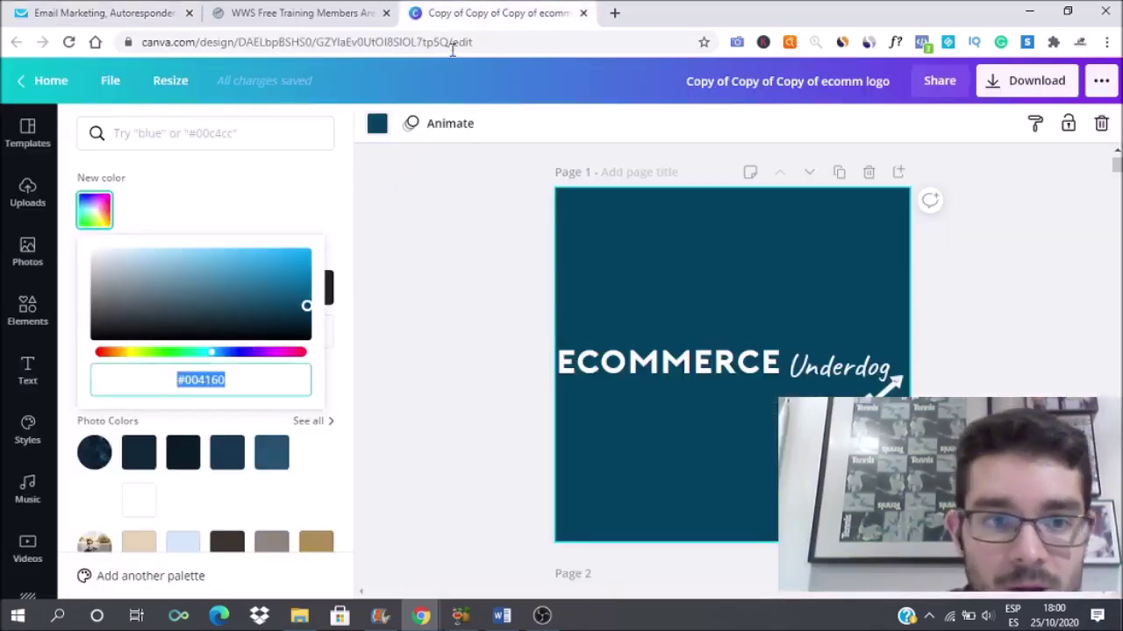
pyautogui.rightClick(219, 392)
pyautogui.click(261, 165)
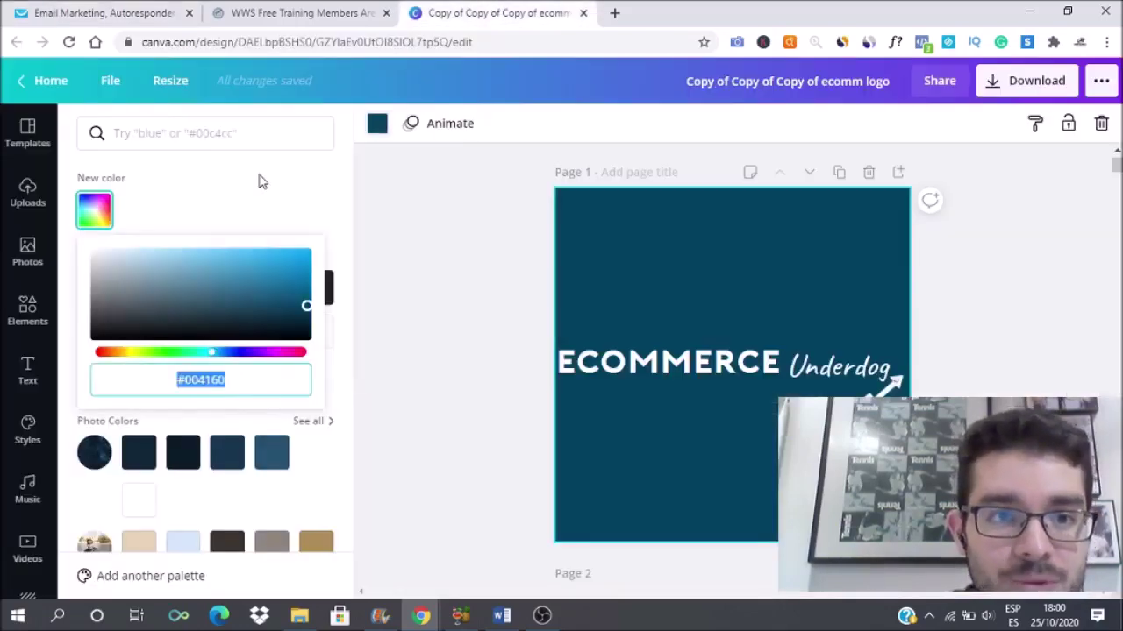
pyautogui.click(132, 14)
pyautogui.scroll(-4, 233, 60)
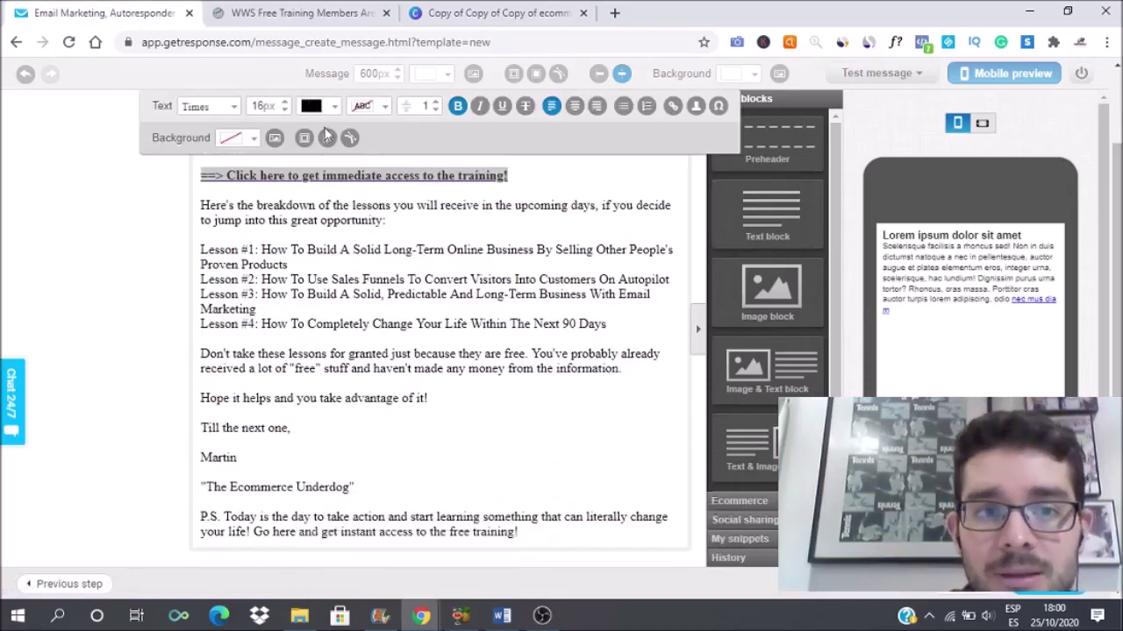
pyautogui.click(334, 106)
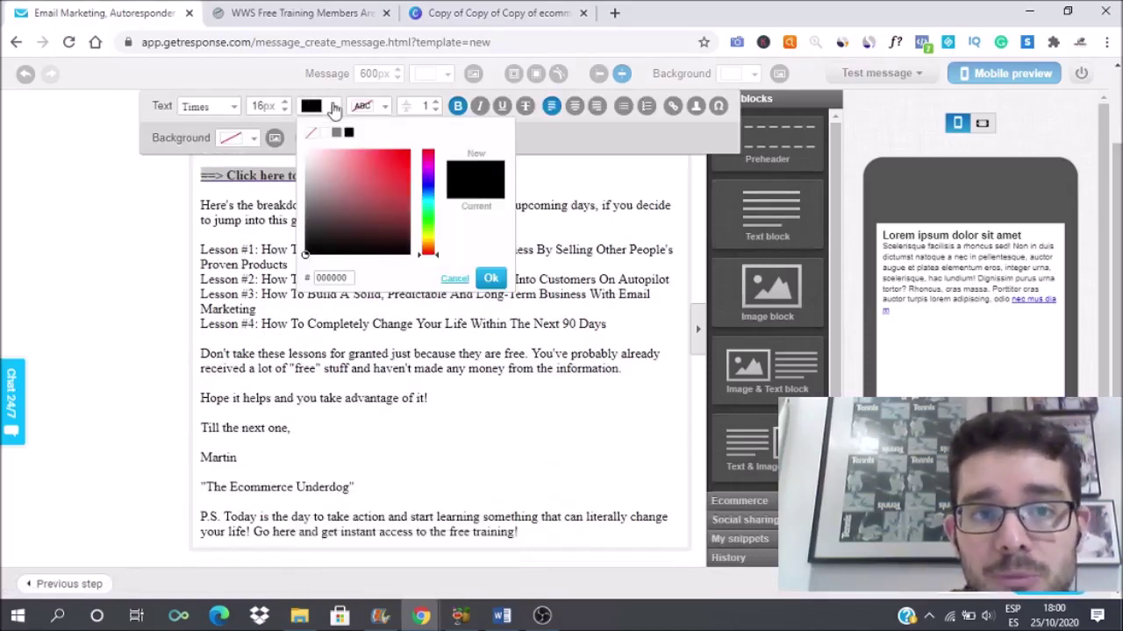
pyautogui.doubleClick(348, 277)
pyautogui.write('#00416a')
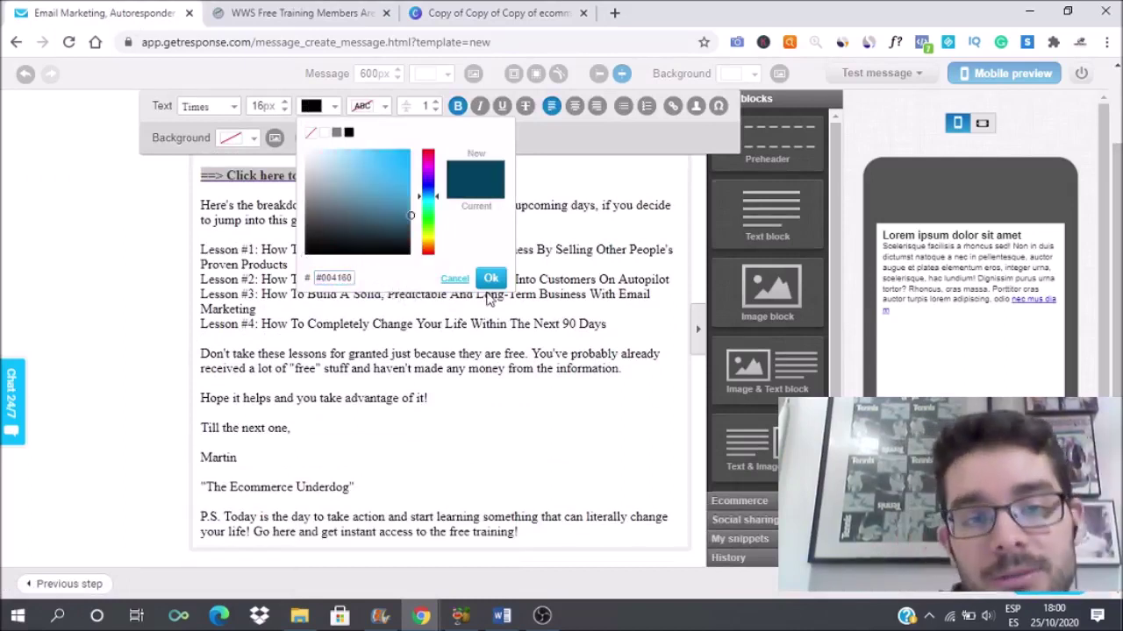
pyautogui.click(491, 278)
pyautogui.click(412, 235)
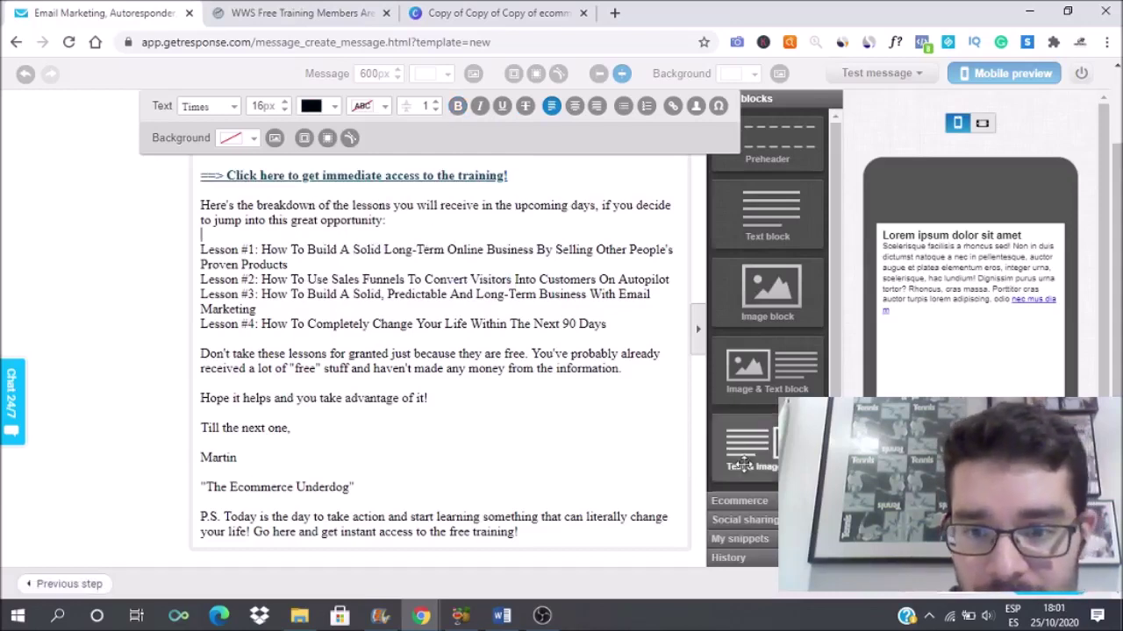
# Make the P.S. sentence 'Go here and get instant access…' dark teal and bold
pyautogui.moveTo(254, 532); pyautogui.dragTo(523, 538)
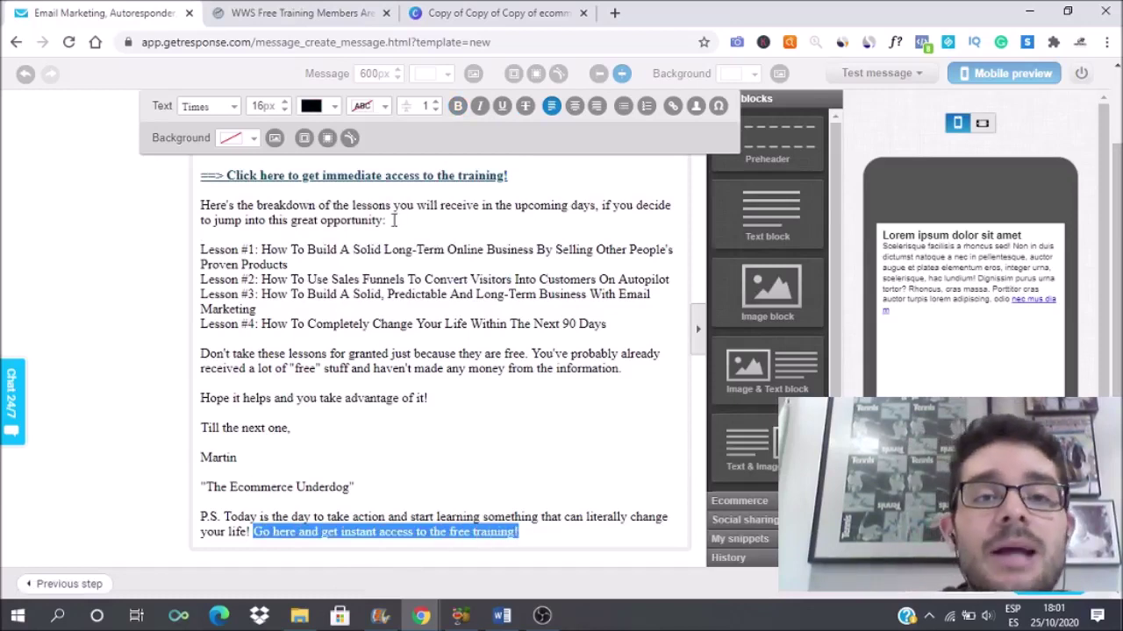
pyautogui.click(318, 106)
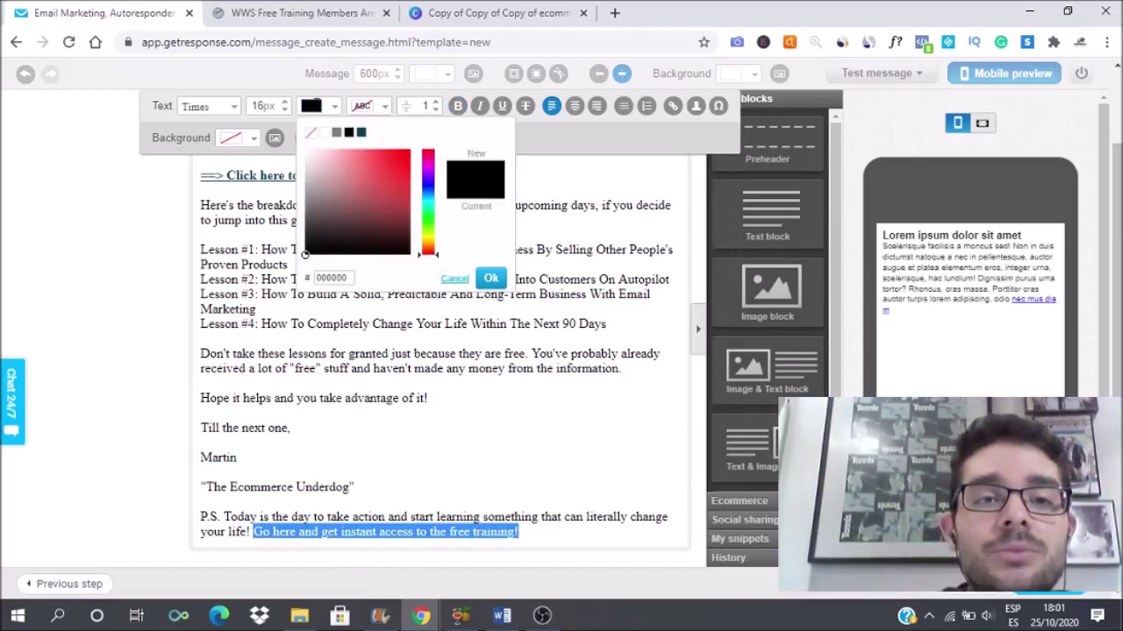
pyautogui.click(361, 131)
pyautogui.click(493, 412)
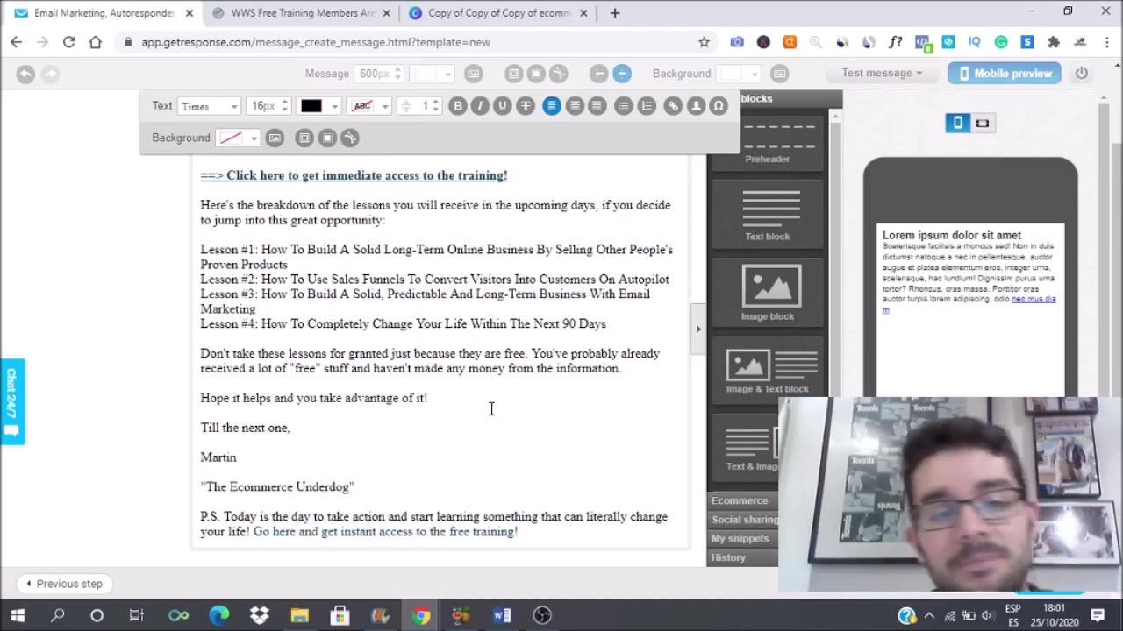
pyautogui.moveTo(530, 538); pyautogui.dragTo(253, 533)
pyautogui.click(457, 106)
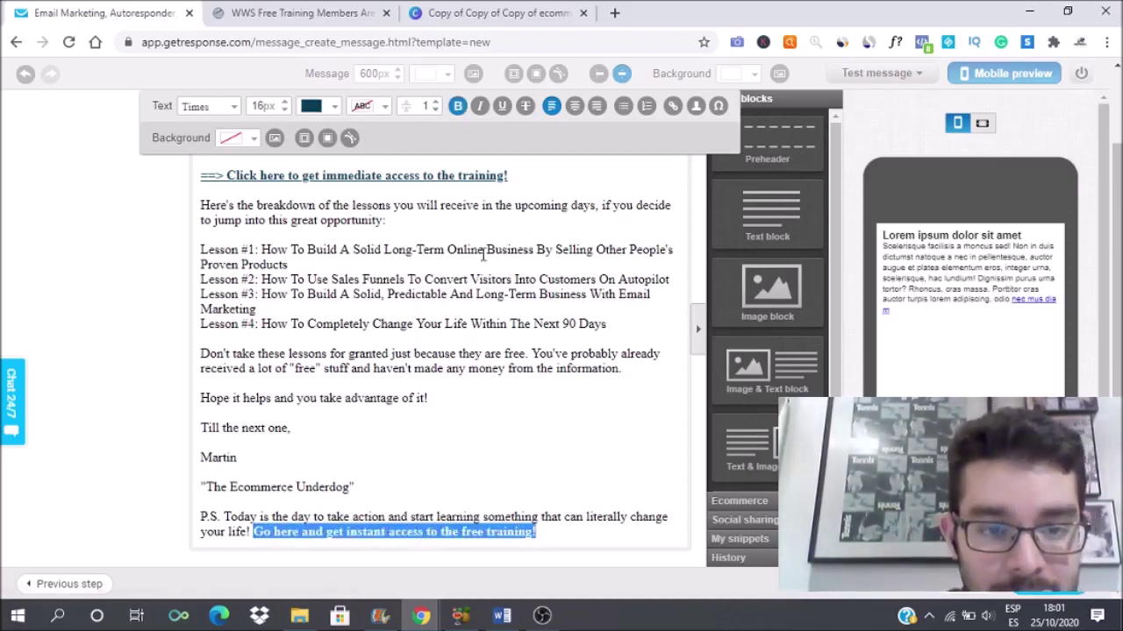
pyautogui.click(493, 325)
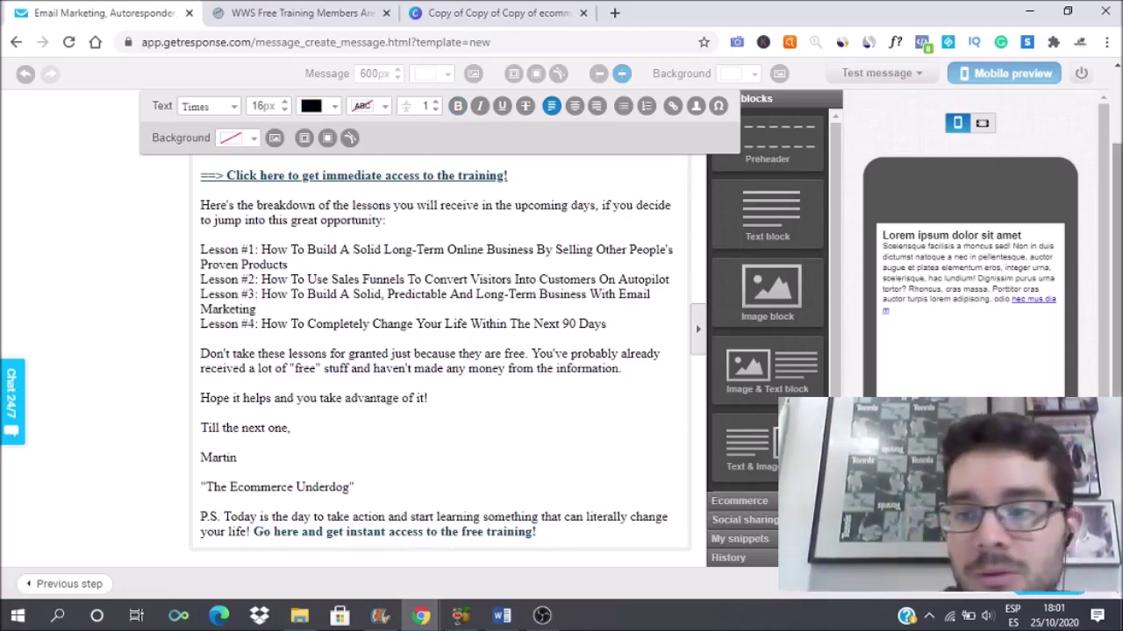
# Link the P.S. sentence to the training registration page URL
pyautogui.scroll(2, 570, 456)
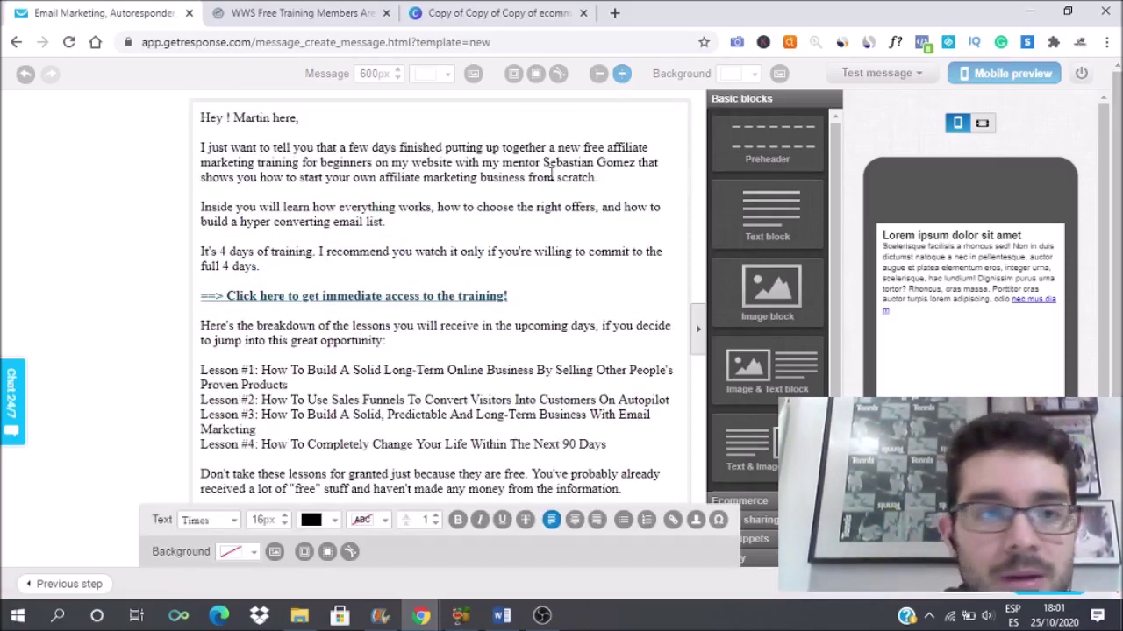
pyautogui.scroll(-3, 439, 351)
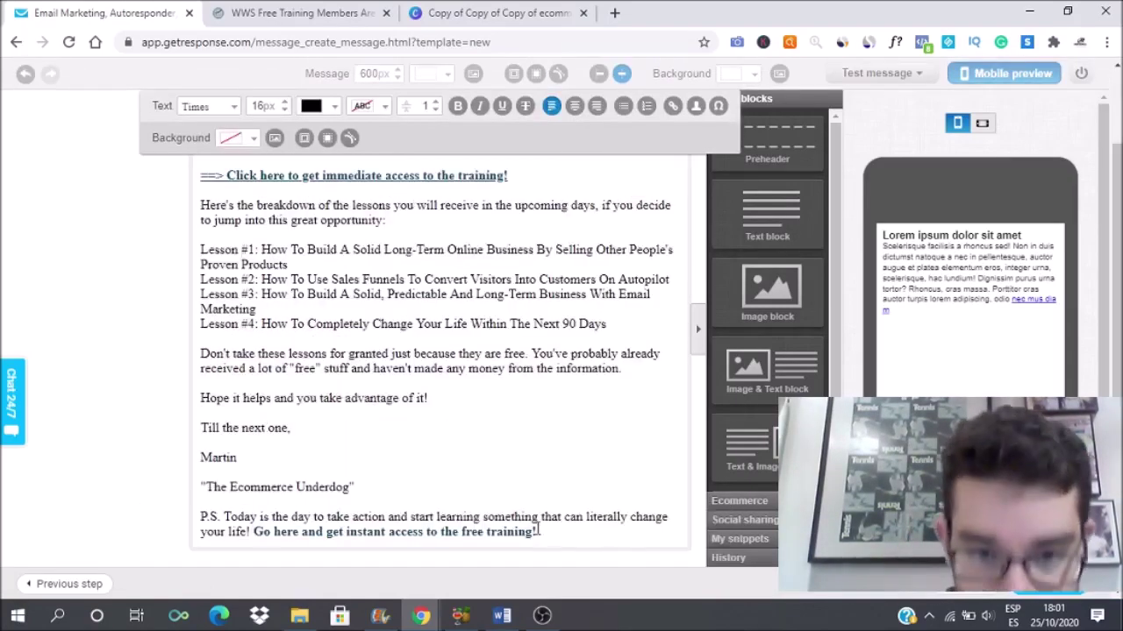
pyautogui.moveTo(536, 532); pyautogui.dragTo(253, 531)
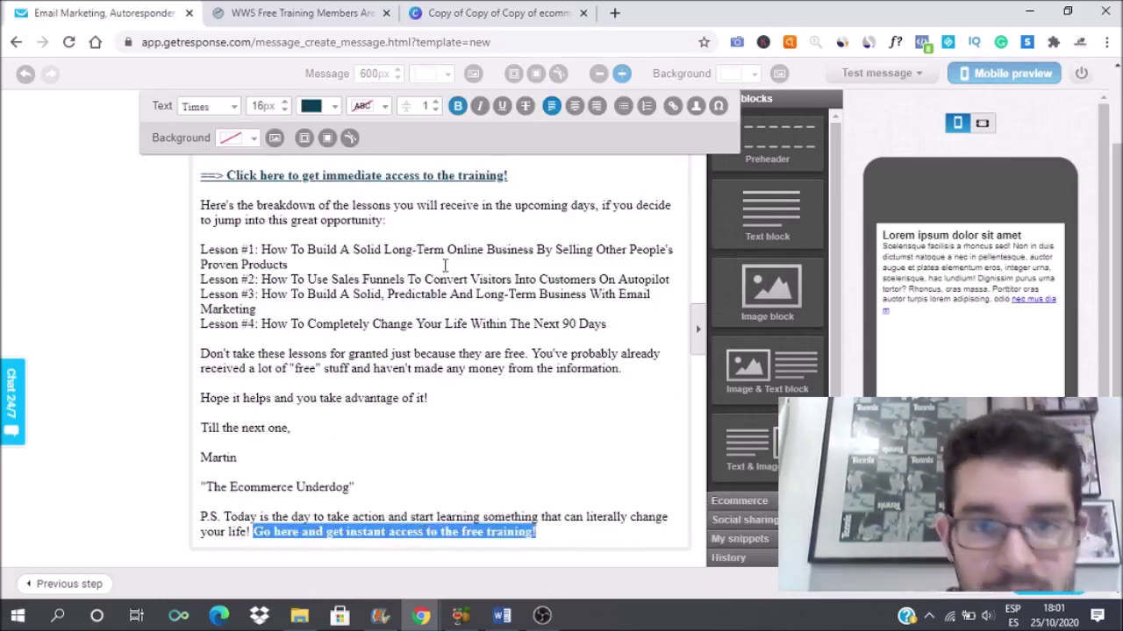
pyautogui.click(672, 105)
pyautogui.click(302, 12)
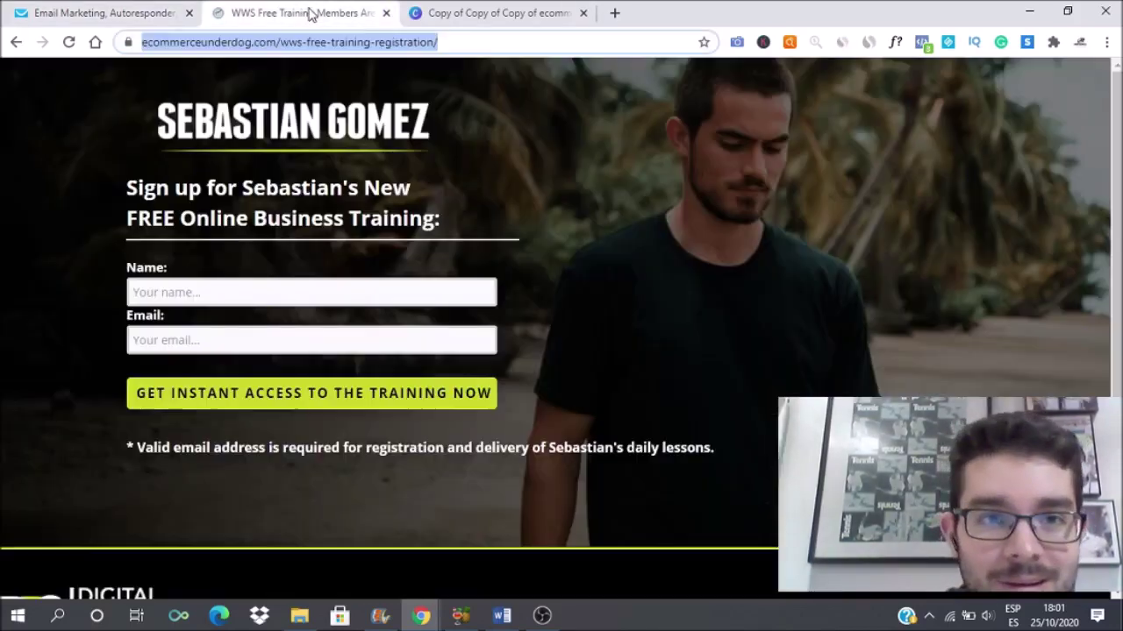
pyautogui.click(237, 42)
pyautogui.hotkey('ctrl', 'c')
pyautogui.rightClick(237, 42)
pyautogui.click(311, 132)
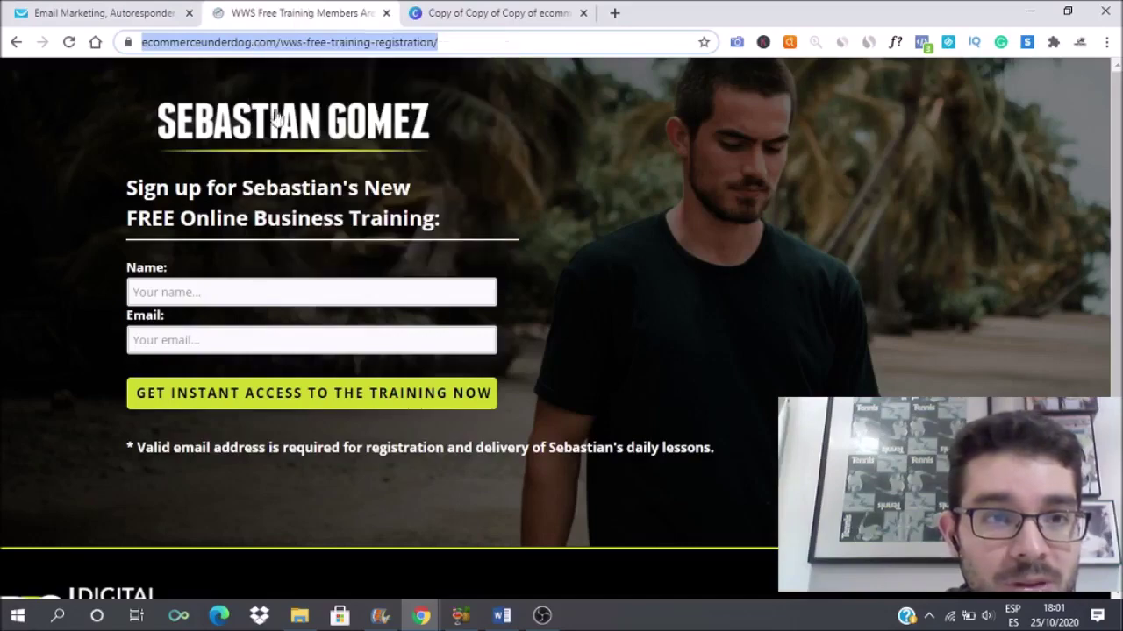
pyautogui.click(122, 17)
pyautogui.click(511, 304)
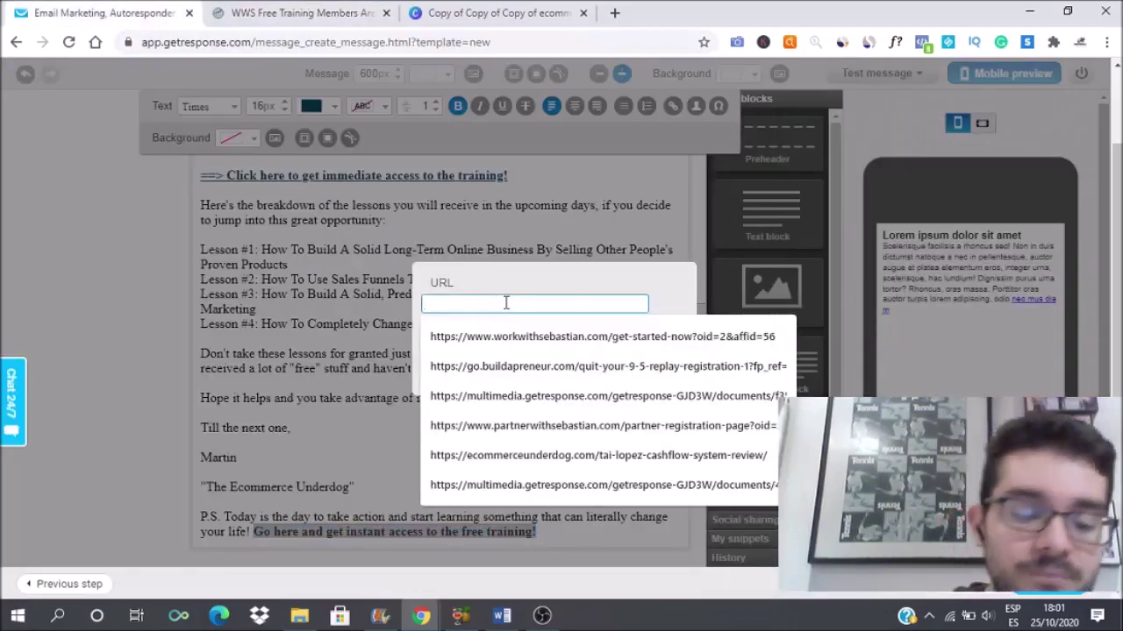
pyautogui.hotkey('ctrl', 'v')
pyautogui.click(670, 375)
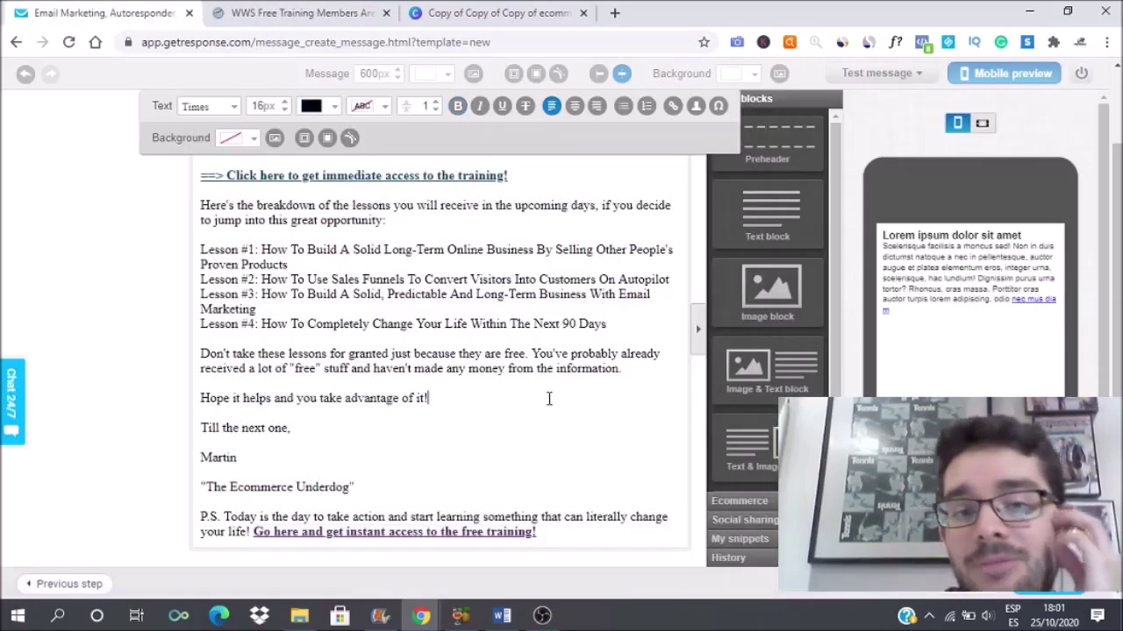
# Change the email body font from Times 16px to Verdana 14px
pyautogui.scroll(2, 439, 334)
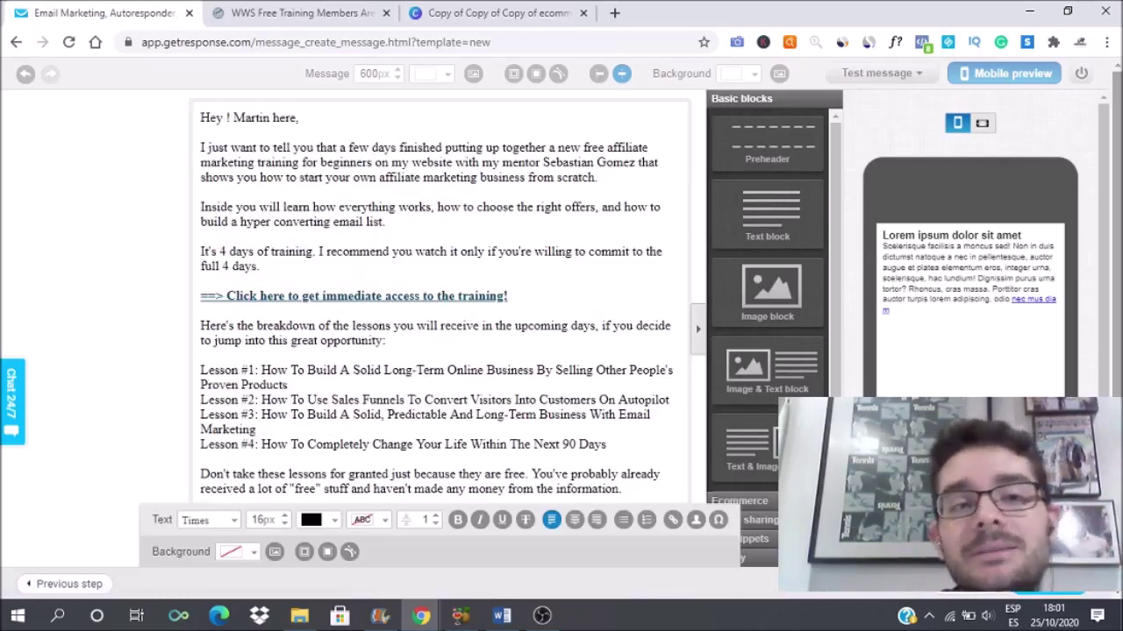
pyautogui.click(235, 522)
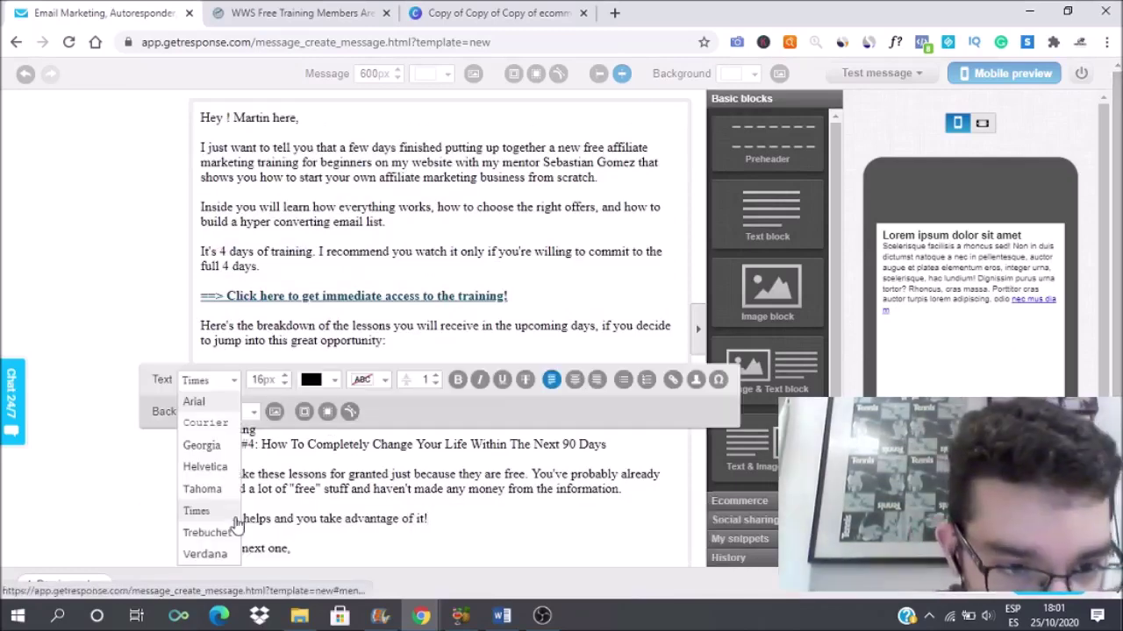
pyautogui.click(204, 553)
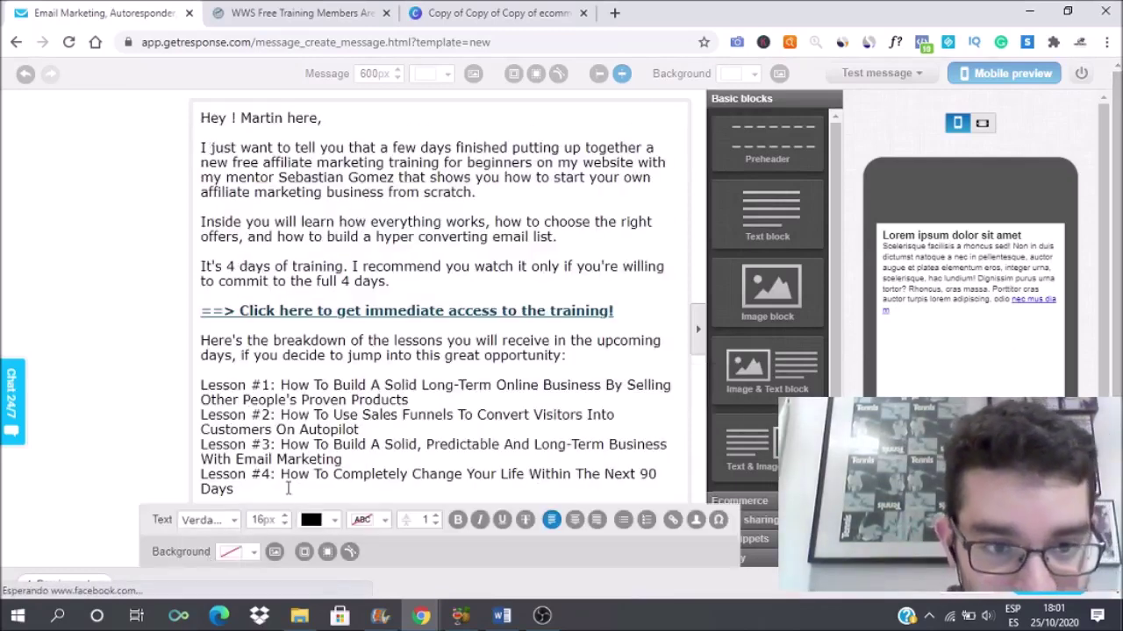
pyautogui.click(285, 525)
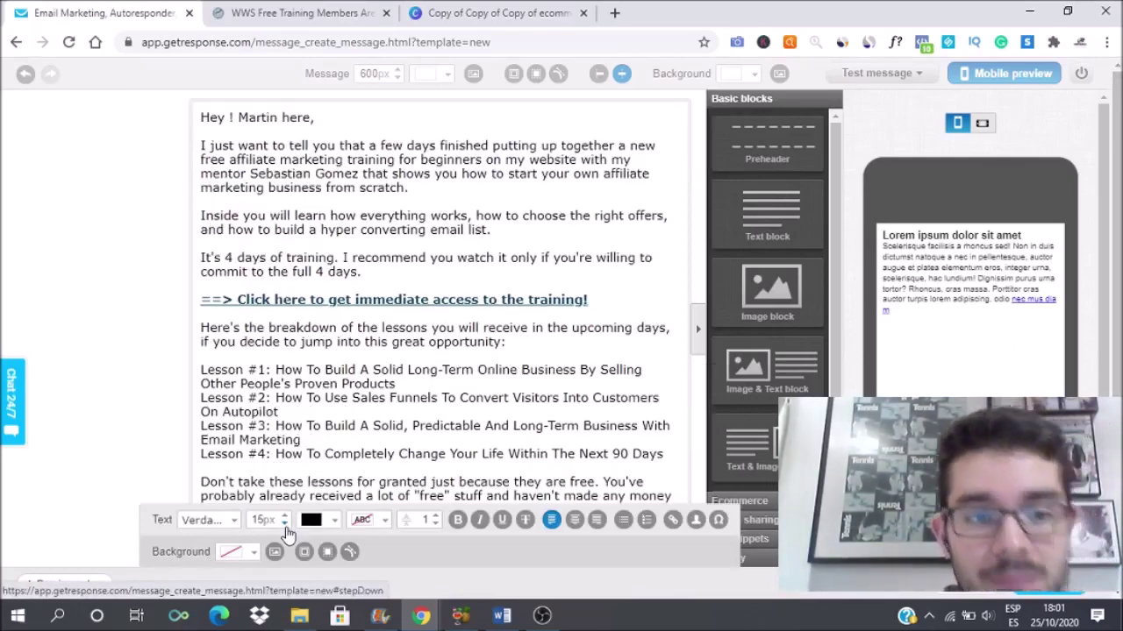
pyautogui.click(285, 525)
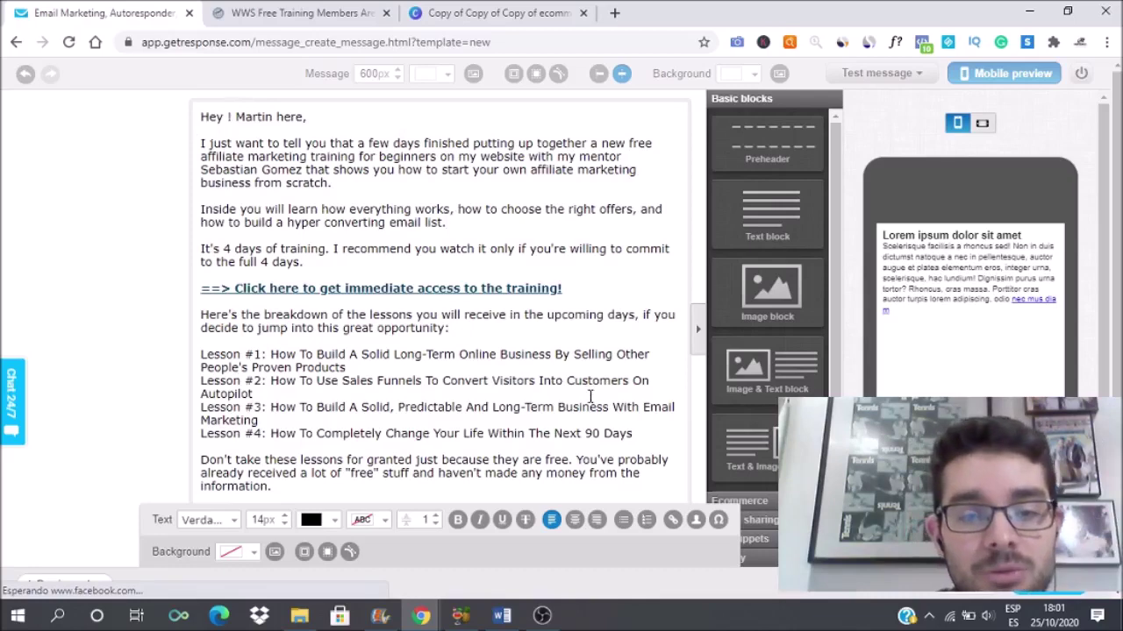
pyautogui.click(696, 519)
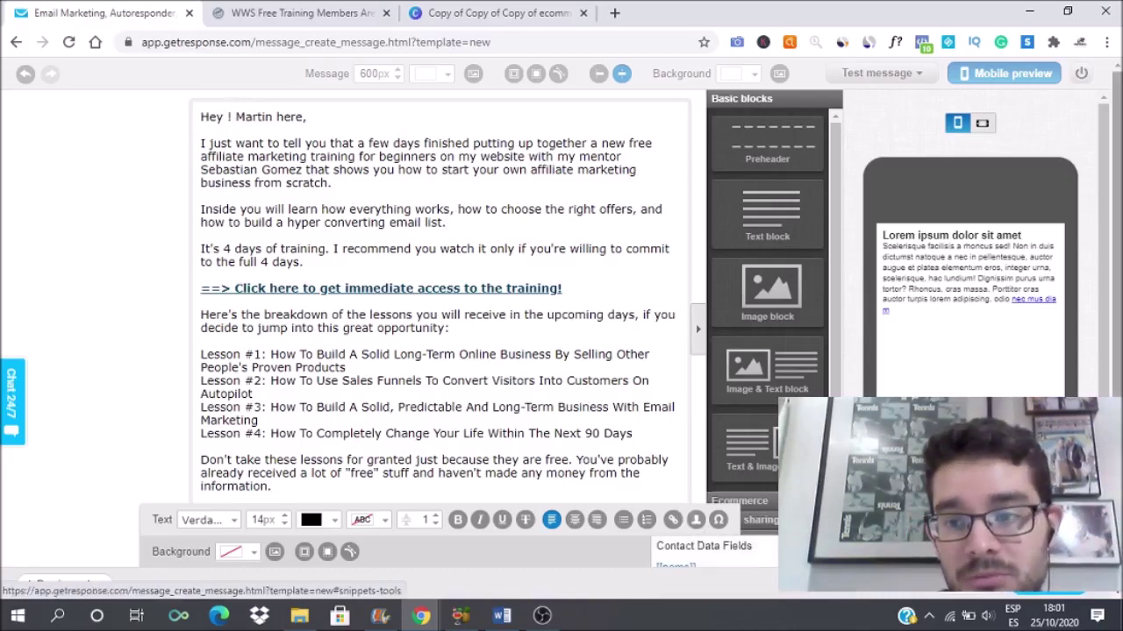
# Insert the [[firstname]] contact field after 'Hey' in the greeting
pyautogui.scroll(-1, 689, 527)
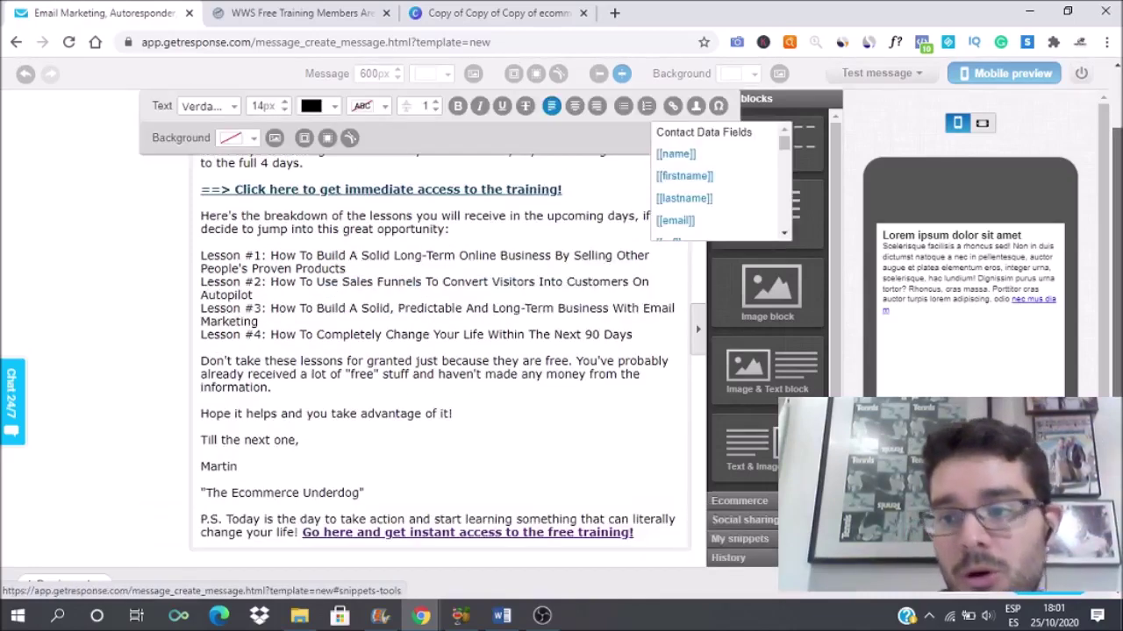
pyautogui.click(686, 178)
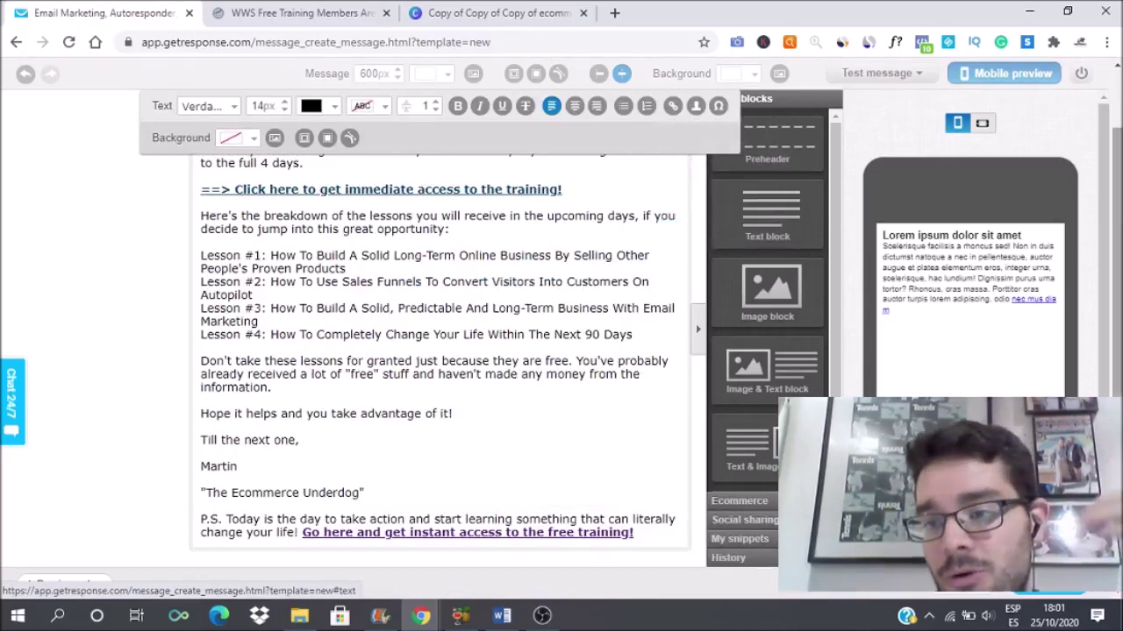
pyautogui.scroll(1, 688, 191)
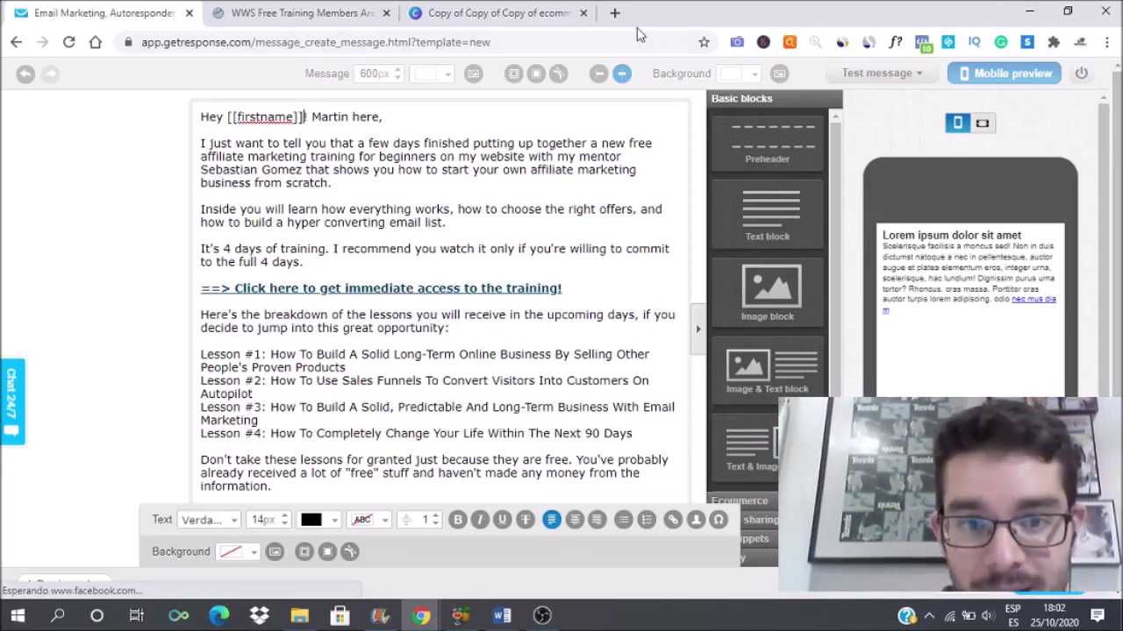
pyautogui.scroll(-1, 498, 157)
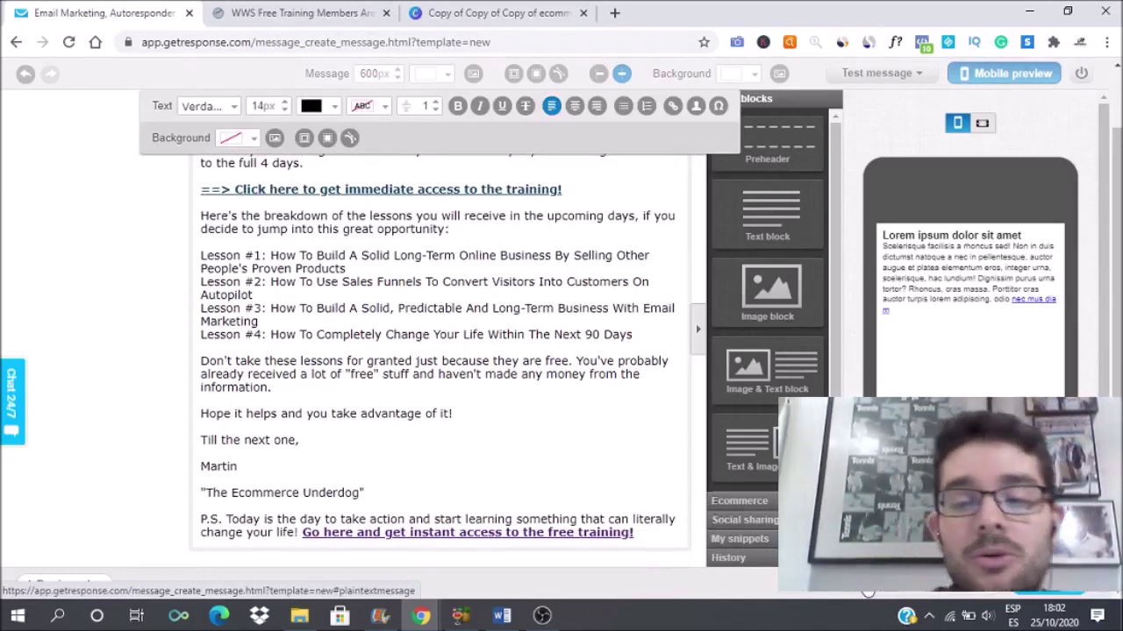
# Generate the plain-text version from HTML with long lines wrapped, then close it
pyautogui.click(866, 596)
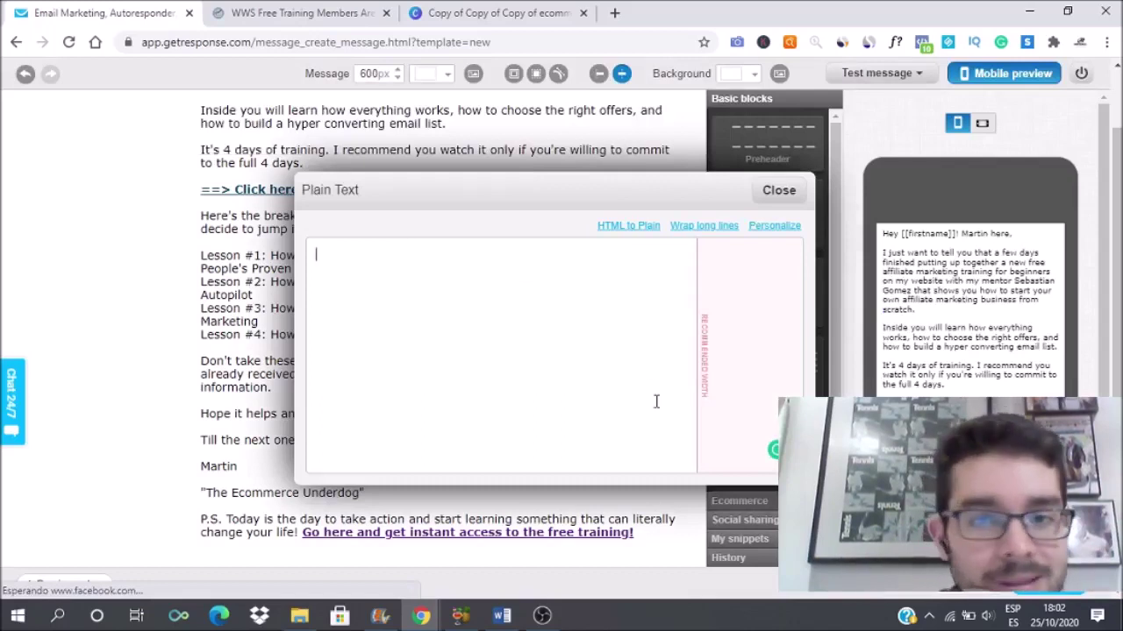
pyautogui.click(616, 235)
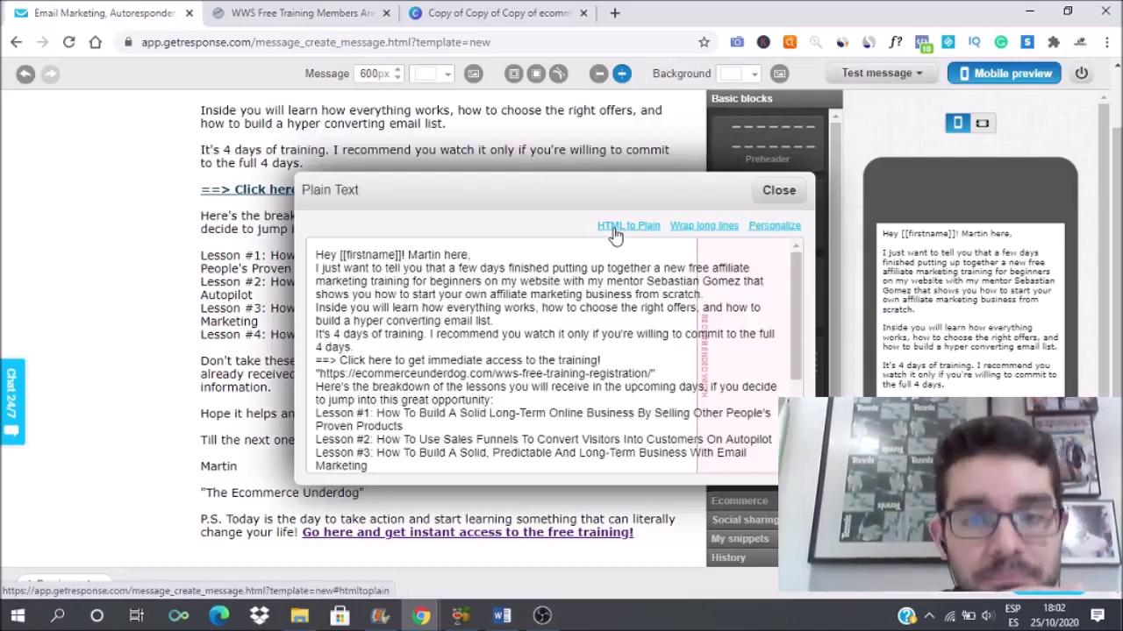
pyautogui.click(689, 235)
pyautogui.scroll(-3, 793, 289)
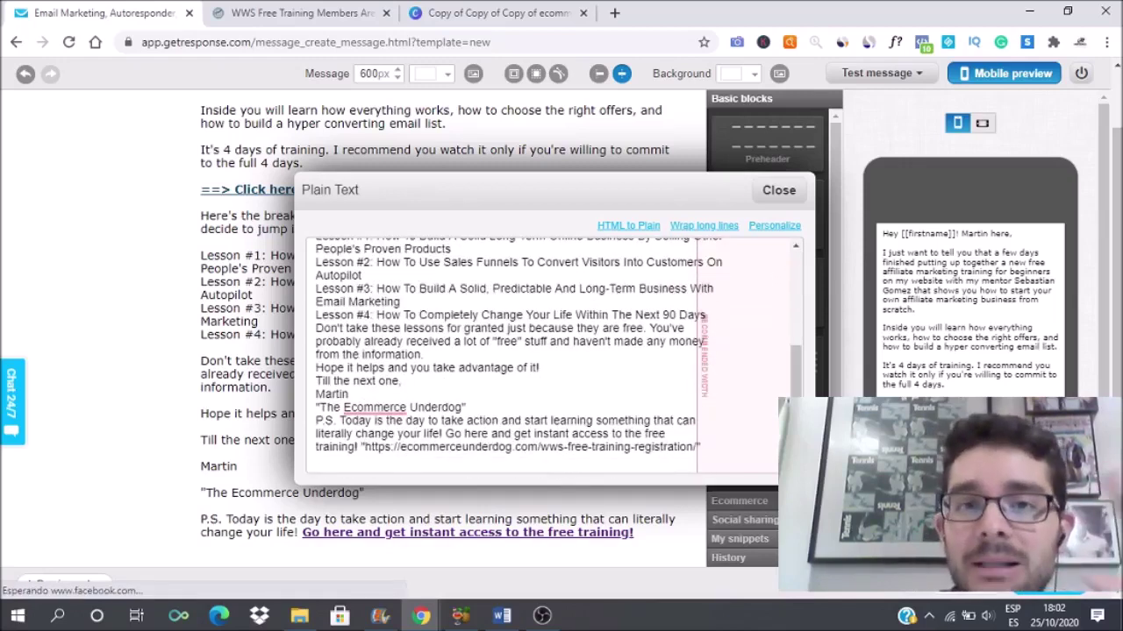
pyautogui.click(778, 189)
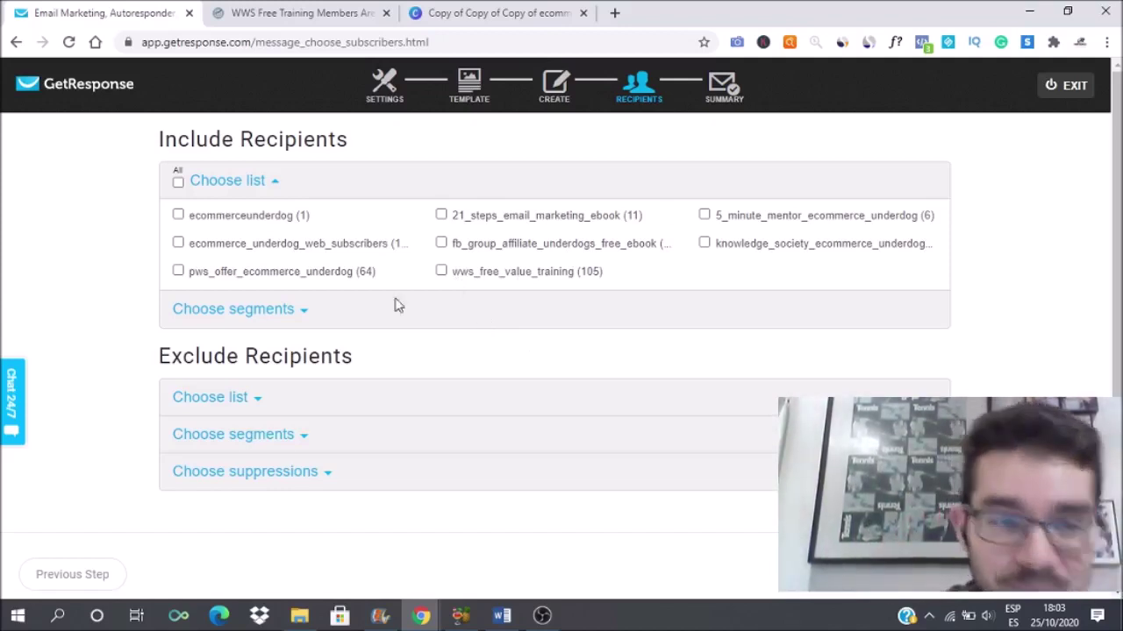
# Add the ecommerce_underdog_web_subscribers, pws_offer_ecommerce_underdog, fb_group_affiliate_underdogs_free_ebook and 21_steps_email_marketing_ebook lists as recipients, then continue
pyautogui.click(178, 244)
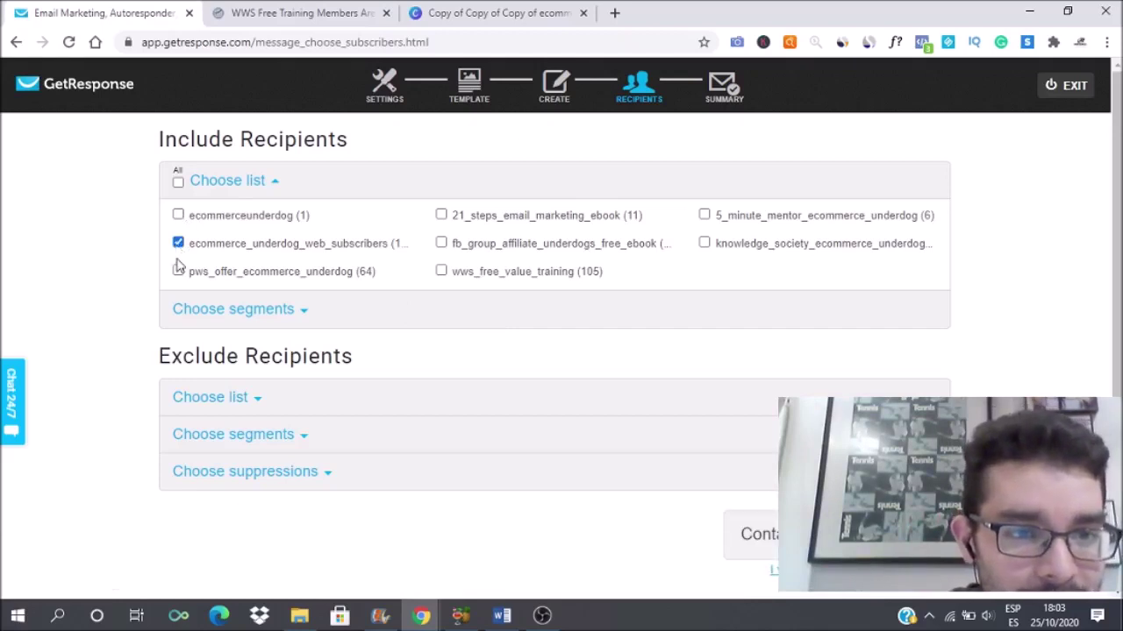
pyautogui.click(178, 271)
pyautogui.click(441, 245)
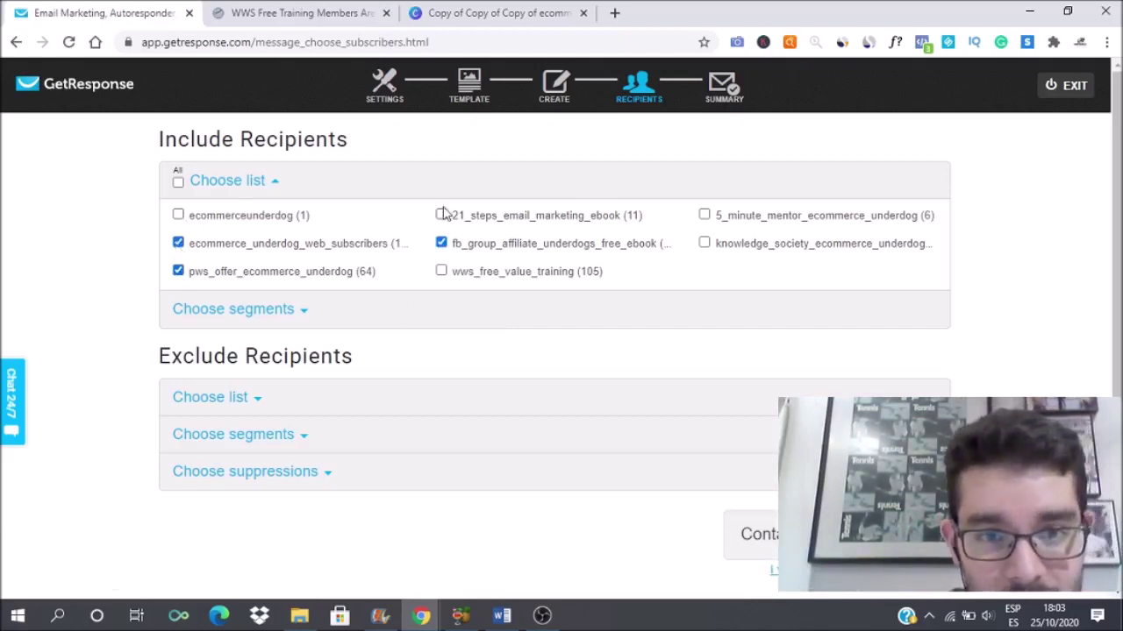
pyautogui.click(442, 216)
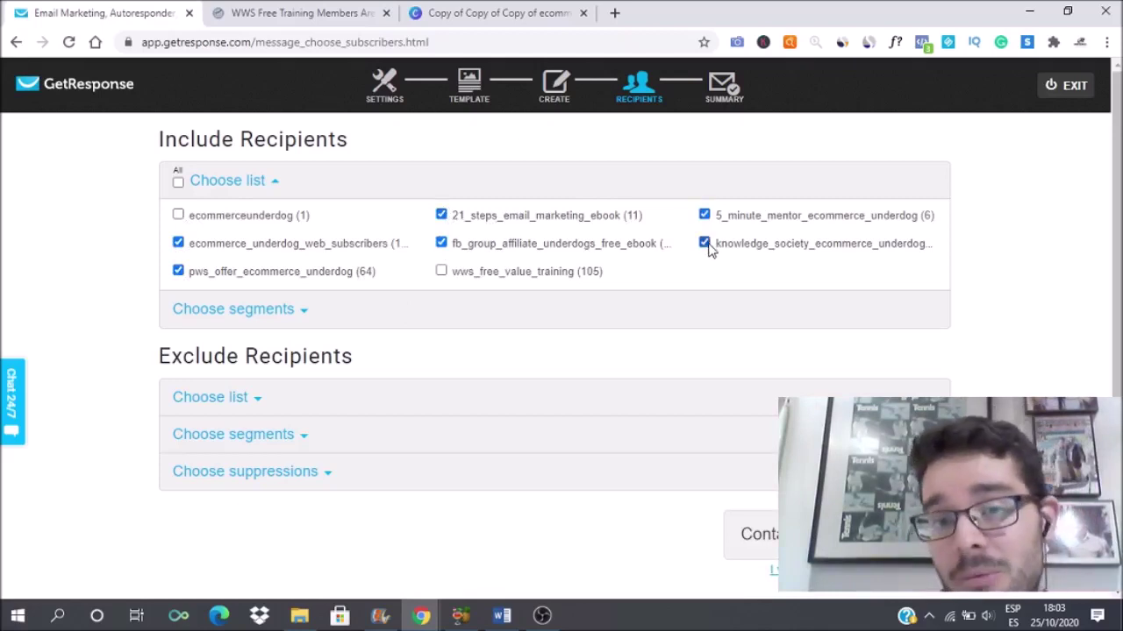
pyautogui.scroll(-2, 711, 250)
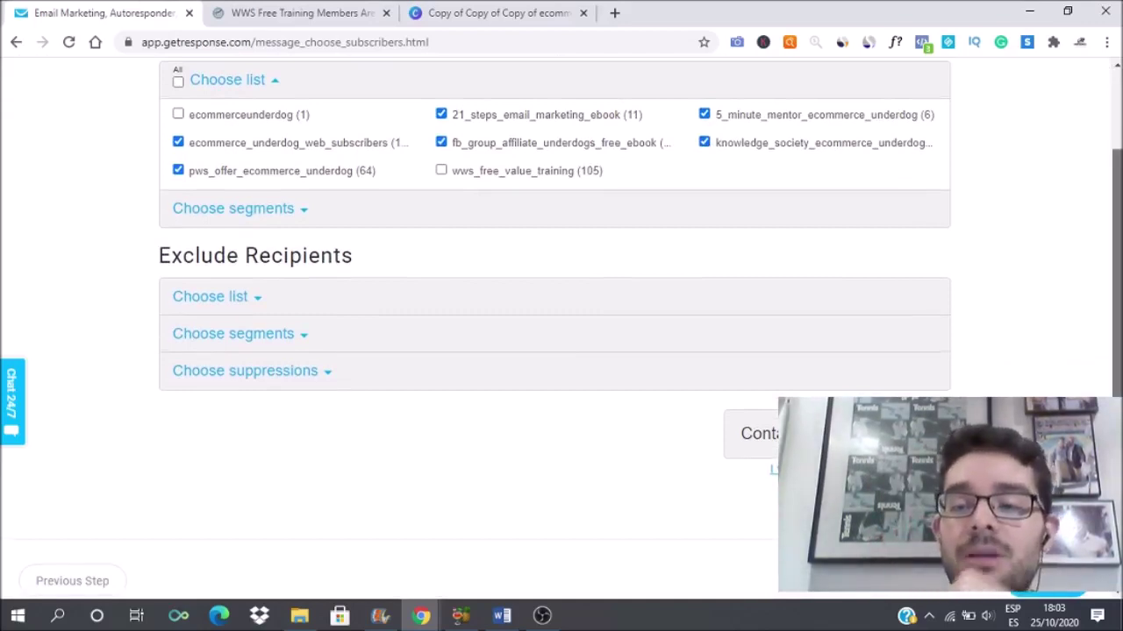
pyautogui.scroll(-1, 568, 323)
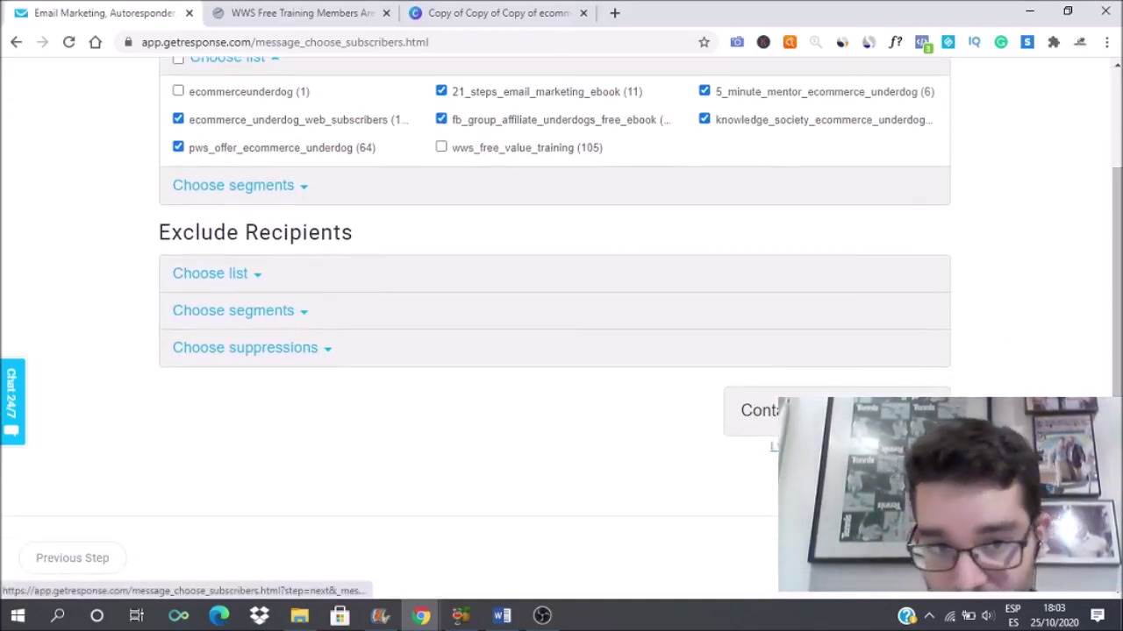
pyautogui.click(864, 412)
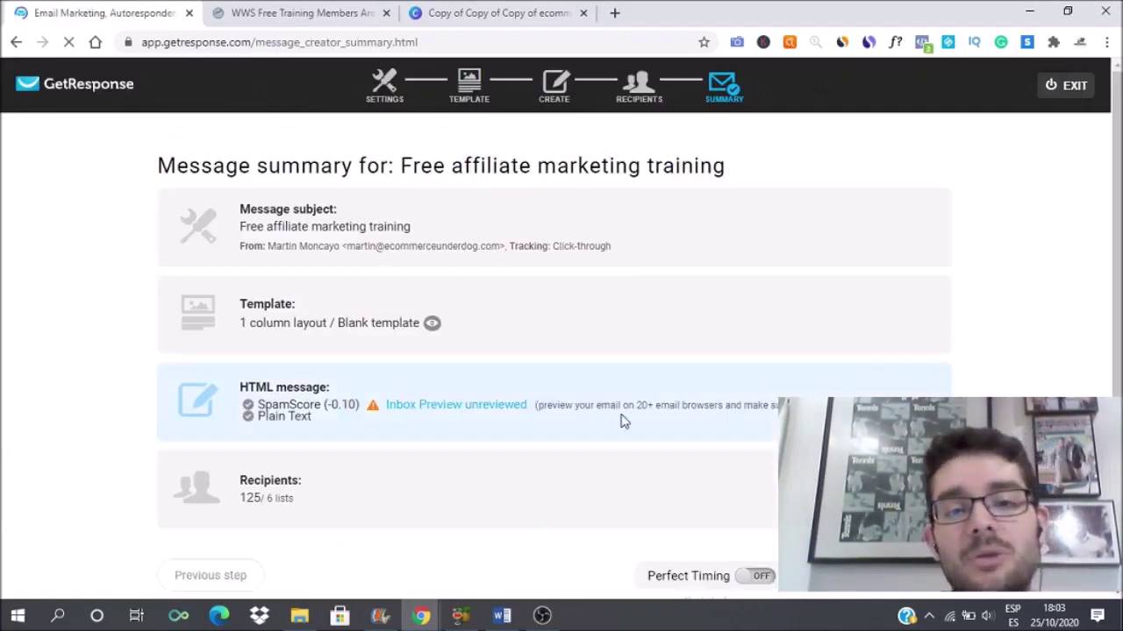
# Review the message's Inbox Preview in a new tab, then return to the Summary page
pyautogui.click(408, 414)
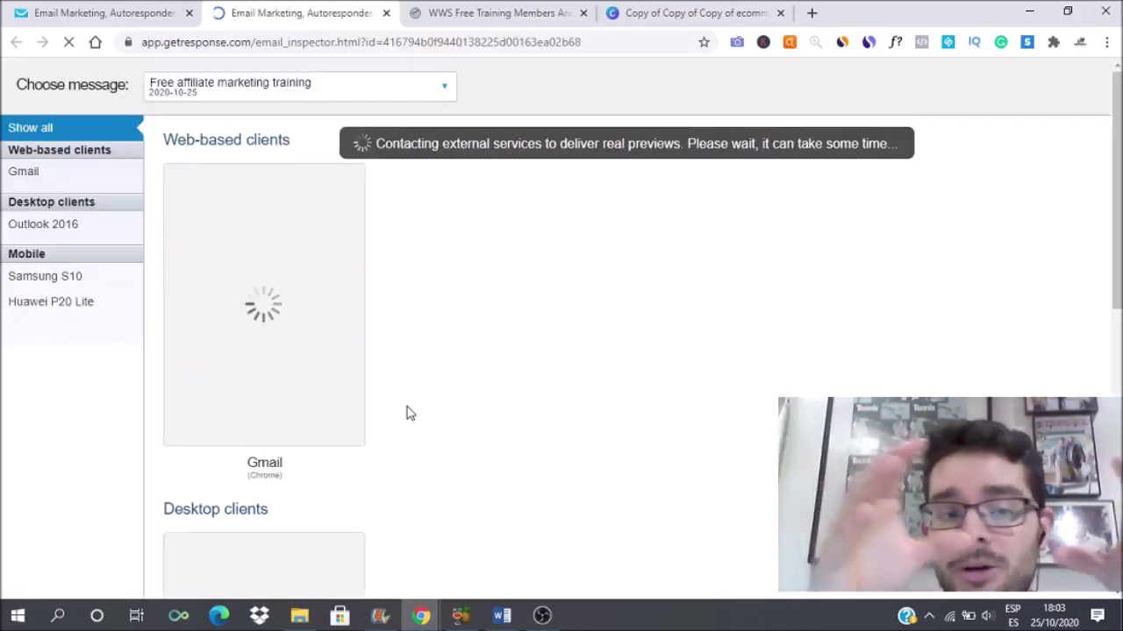
pyautogui.scroll(-5, 1049, 275)
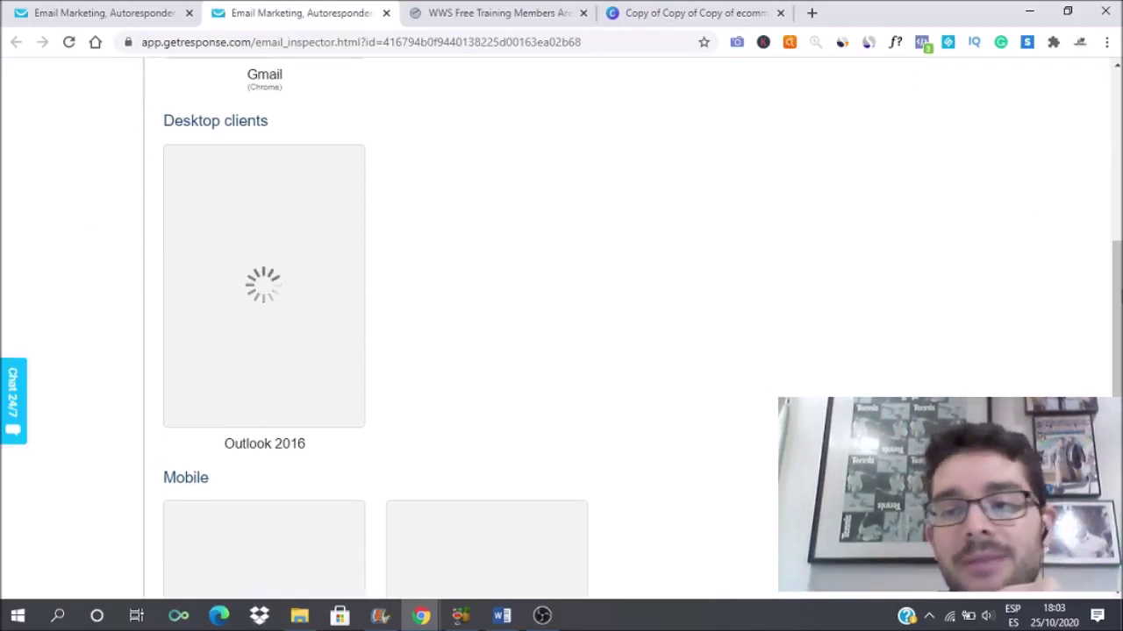
pyautogui.scroll(4, 614, 325)
pyautogui.scroll(1, 614, 324)
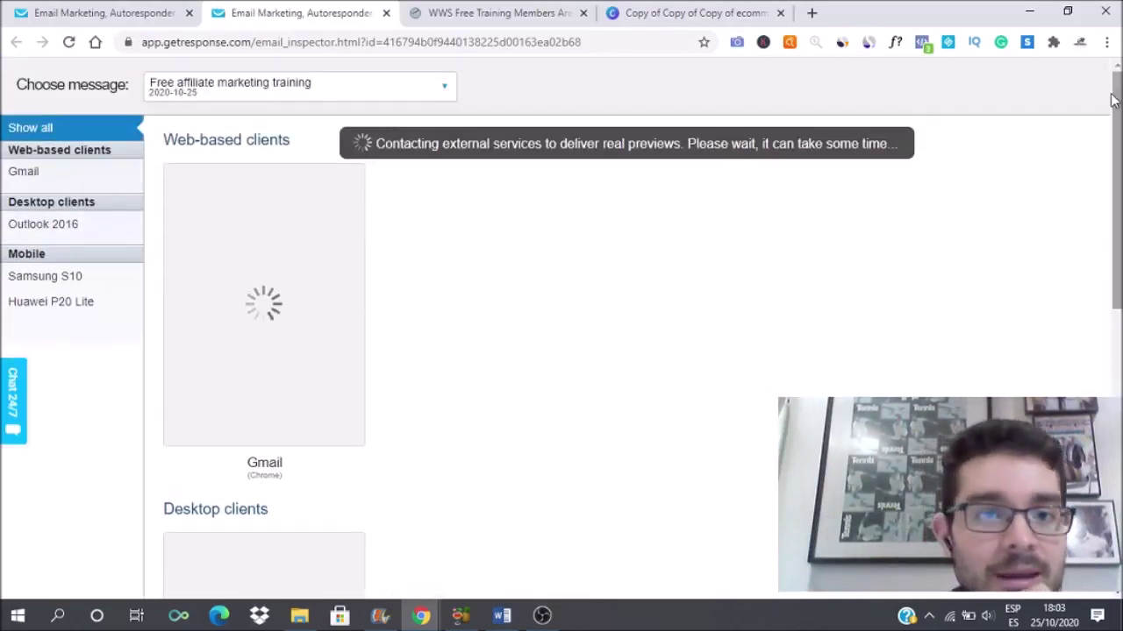
pyautogui.click(96, 10)
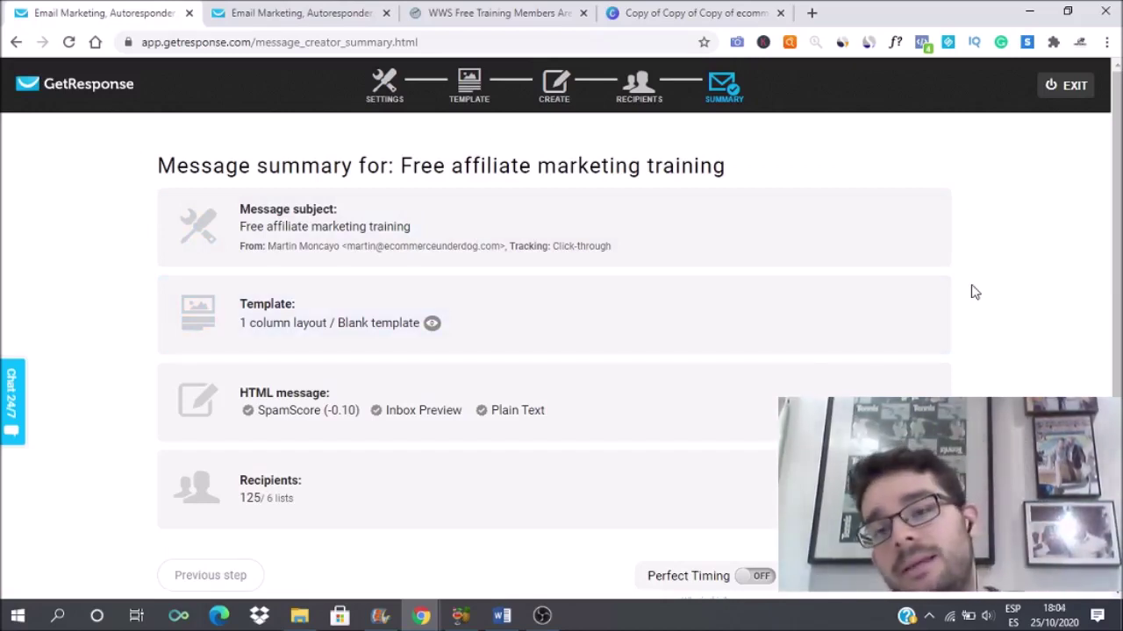
# Switch Perfect Timing on and send the Free affiliate marketing training newsletter
pyautogui.scroll(-1, 546, 409)
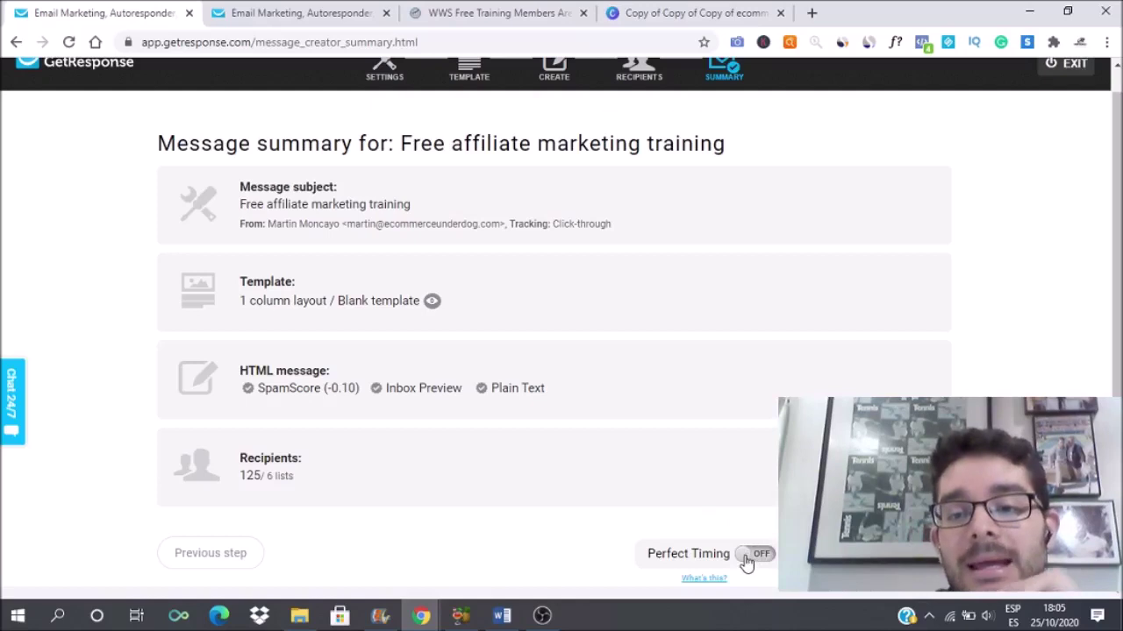
pyautogui.click(747, 557)
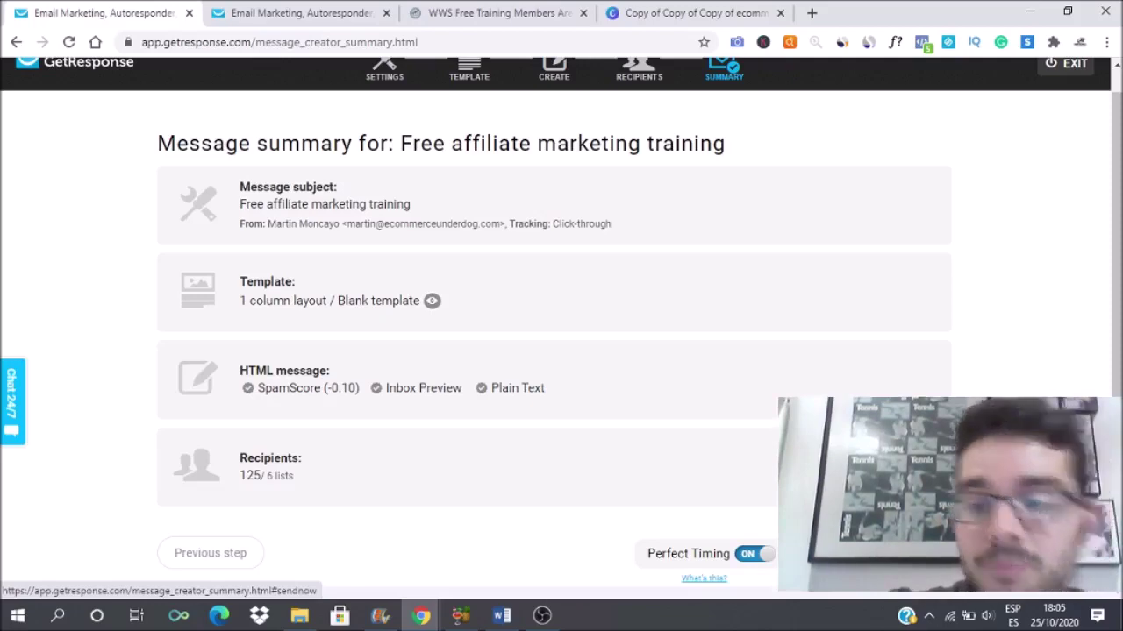
pyautogui.click(886, 553)
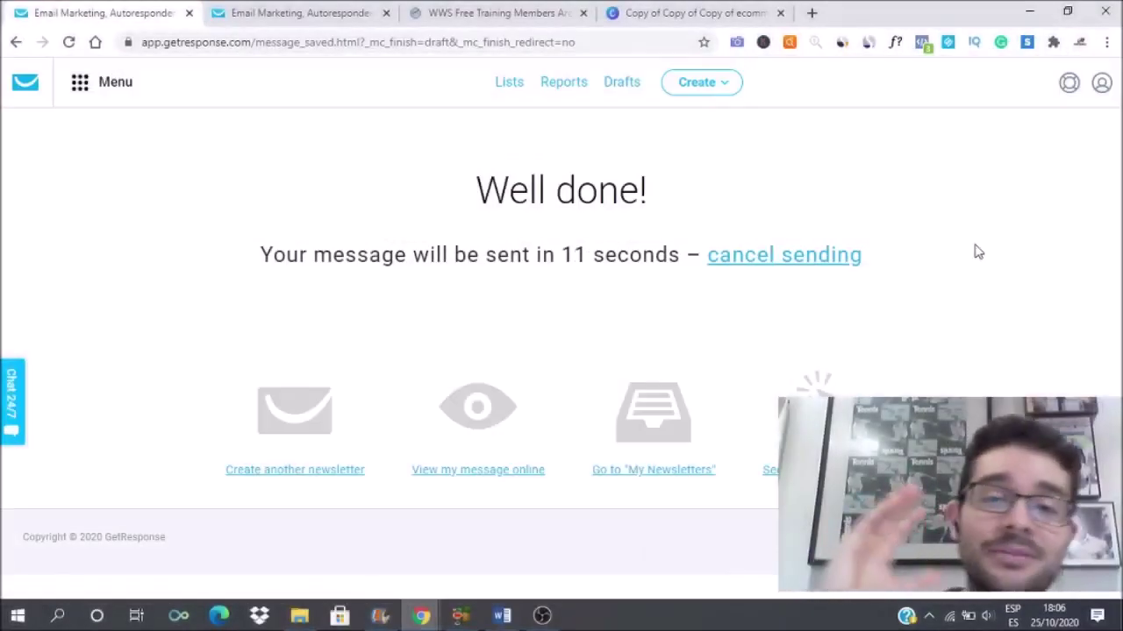